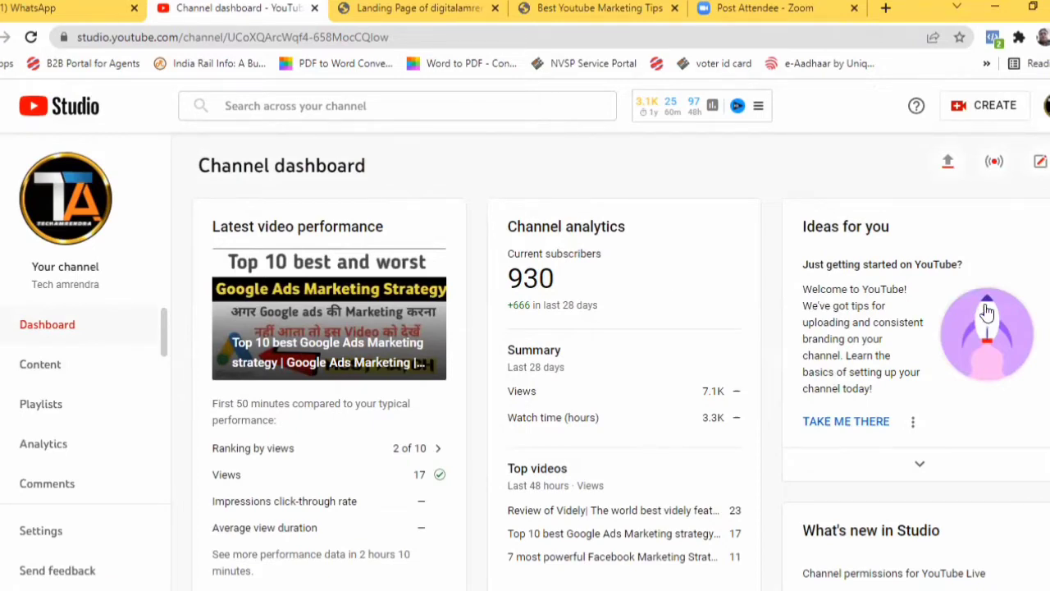
Step: Upload the video file "Google ads marketing" from the Downloads folder and clear its prefilled title
left_click(947, 168)
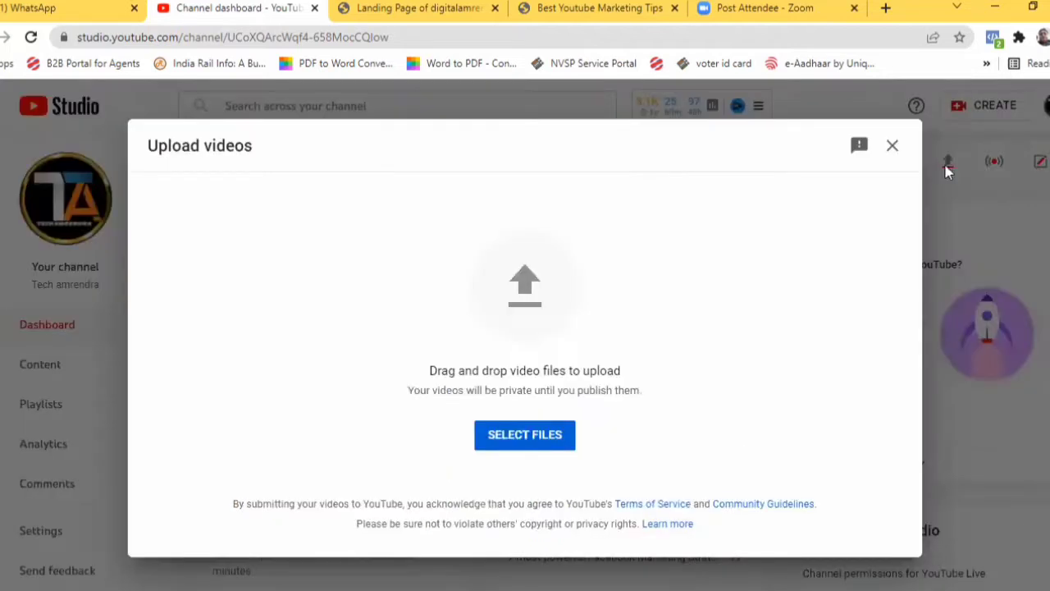
left_click(523, 434)
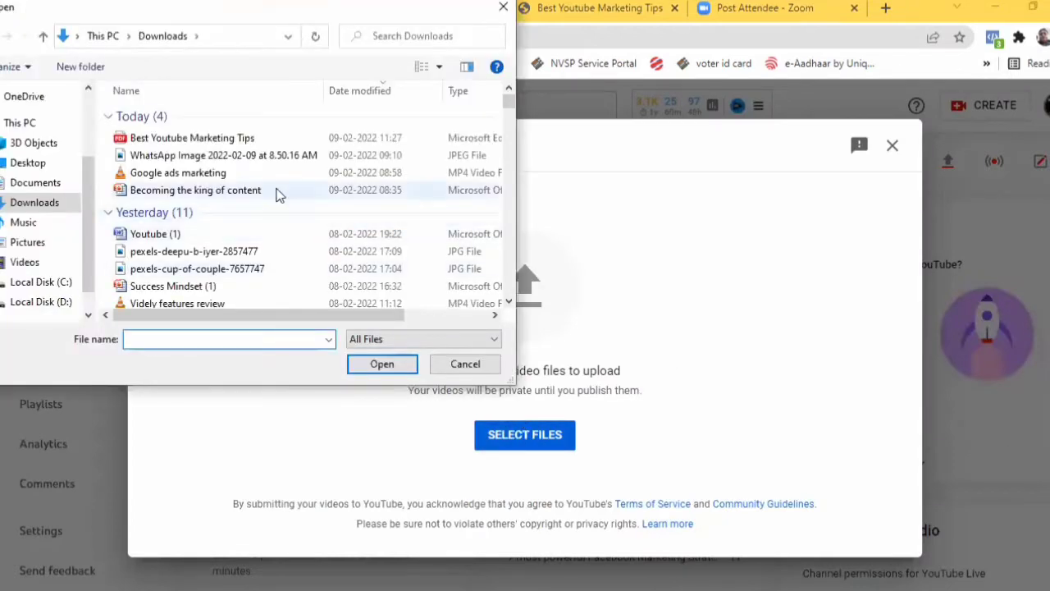
double_click(178, 174)
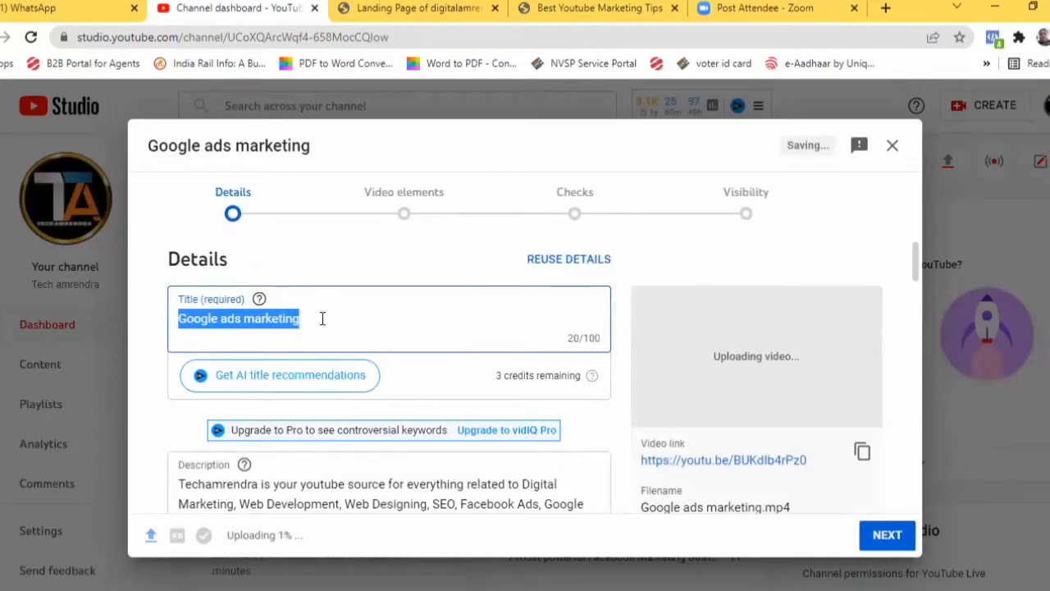
key("BackSpace")
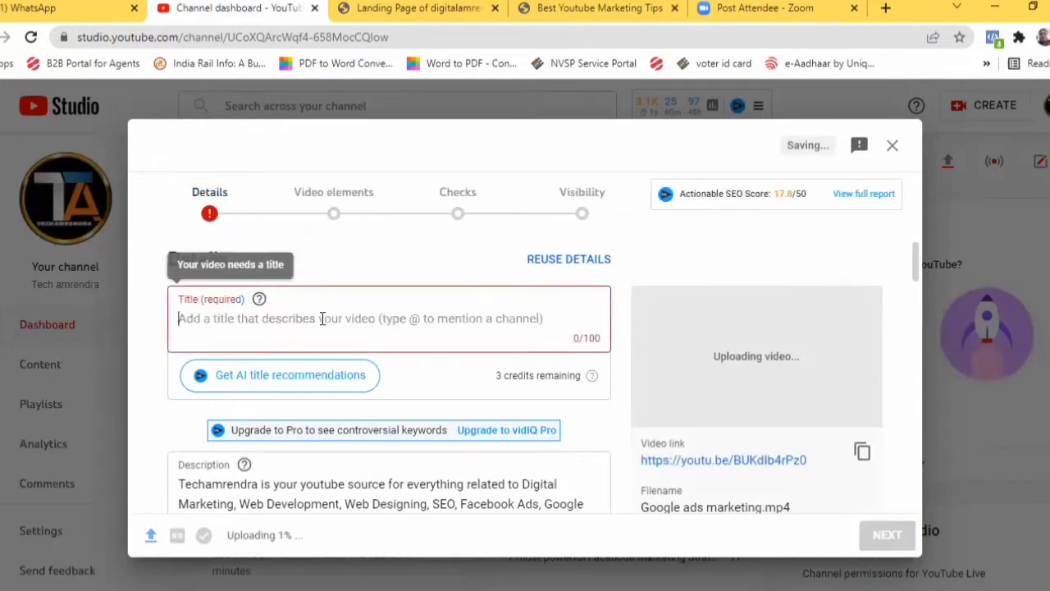
Step: Read through the video's prefilled description, including its topic list, social media links and character limit
scroll(321, 320, "down", 1)
scroll(319, 322, "up", 1)
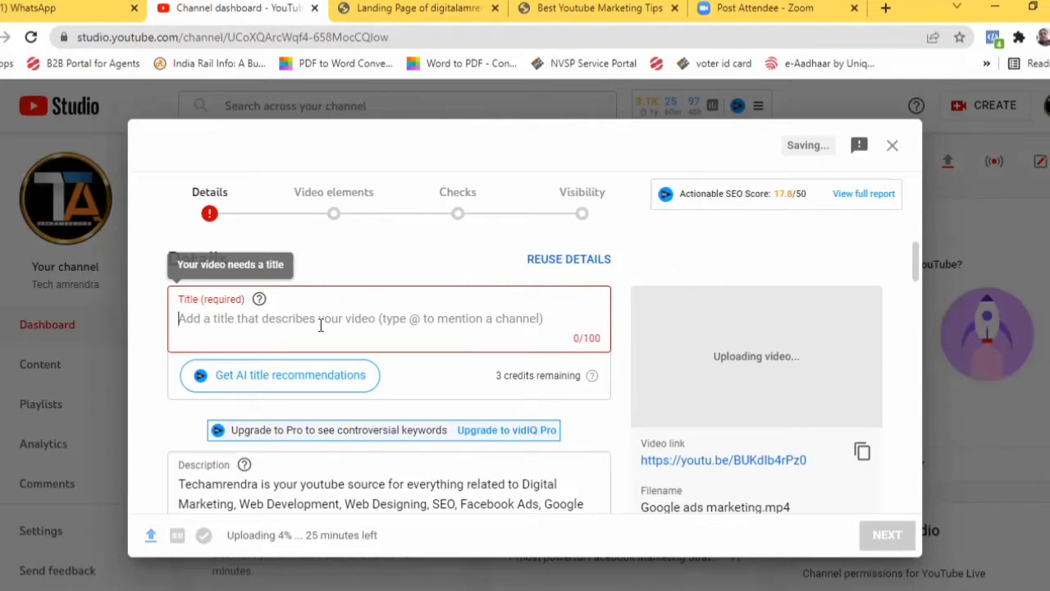
scroll(322, 357, "down", 1)
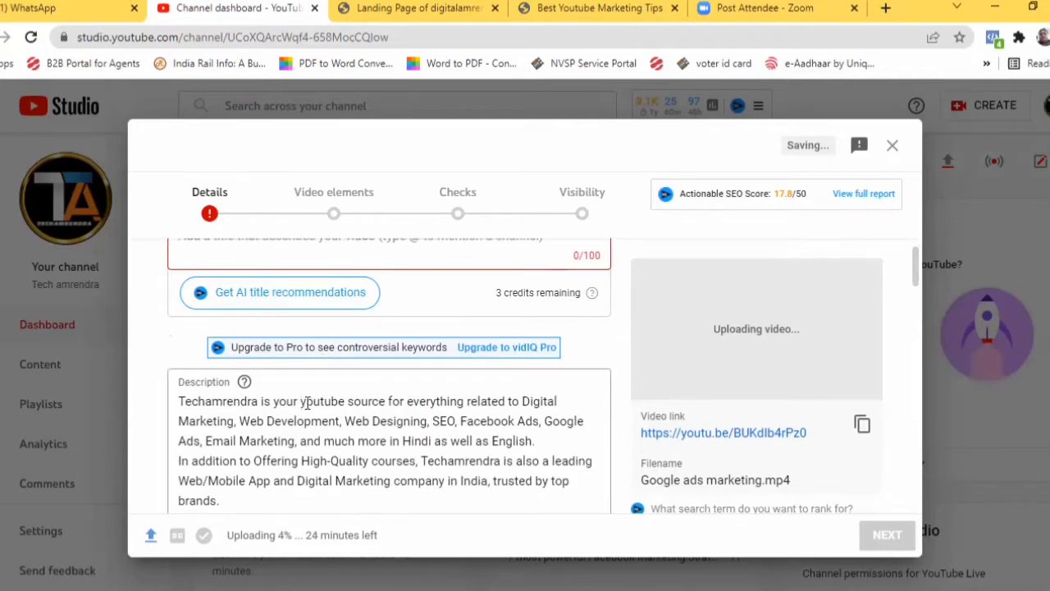
scroll(305, 403, "down", 1)
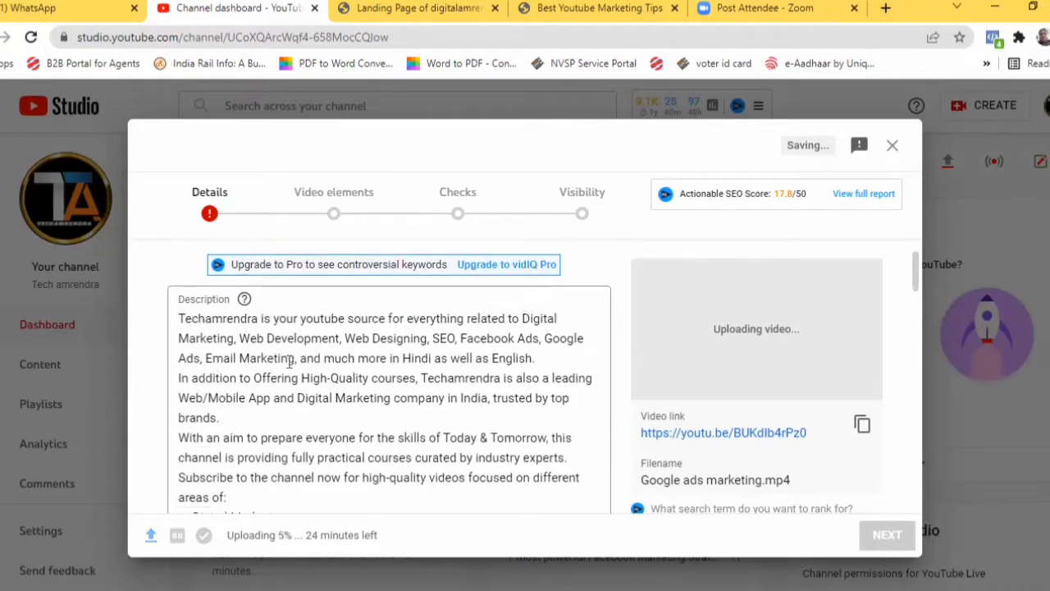
scroll(384, 358, "down", 1)
scroll(395, 367, "down", 7)
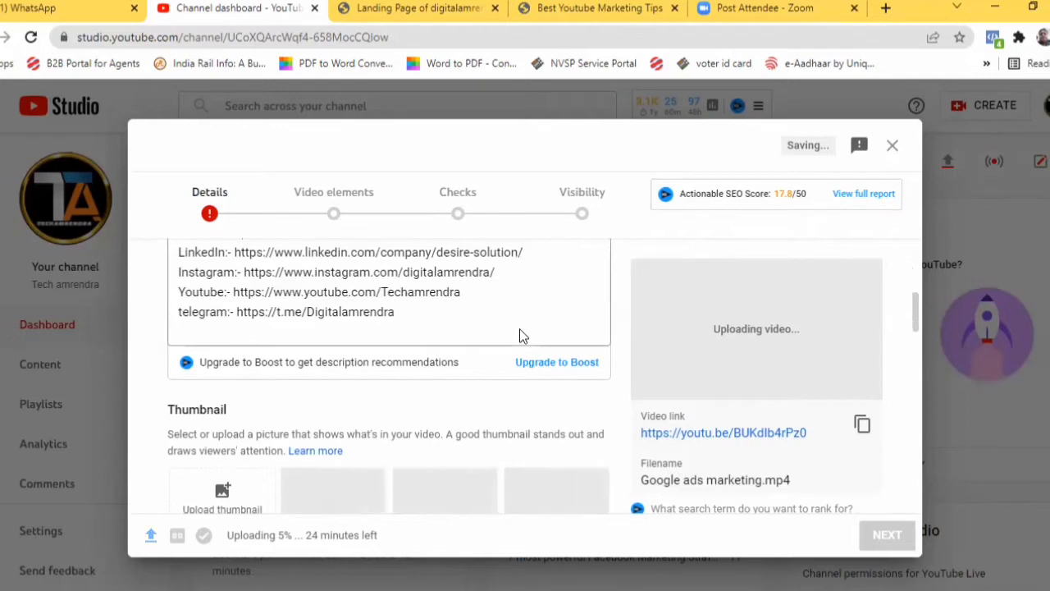
left_click(504, 312)
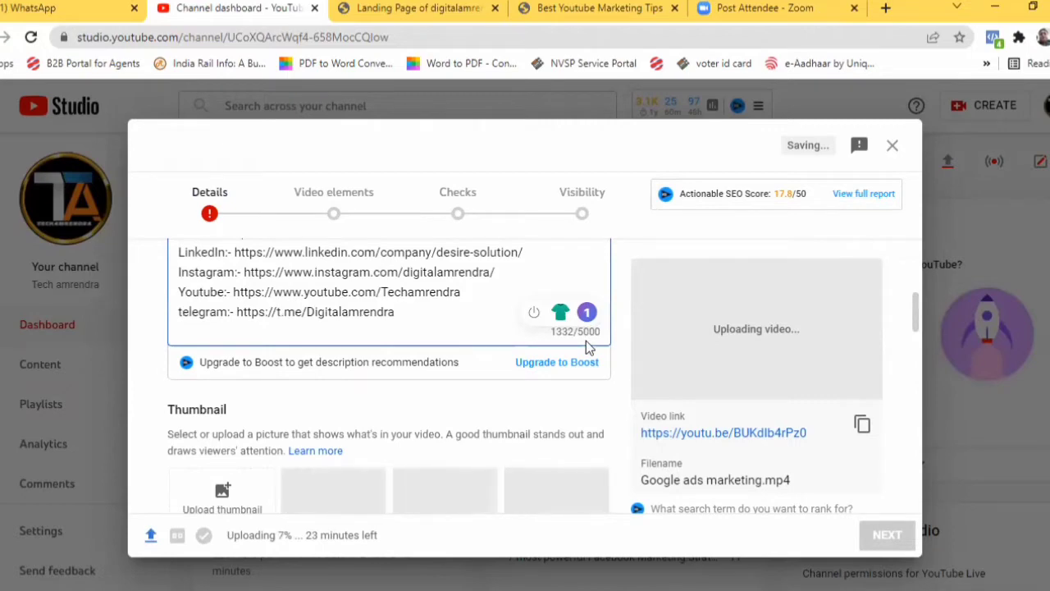
scroll(396, 296, "up", 3)
scroll(396, 296, "up", 2)
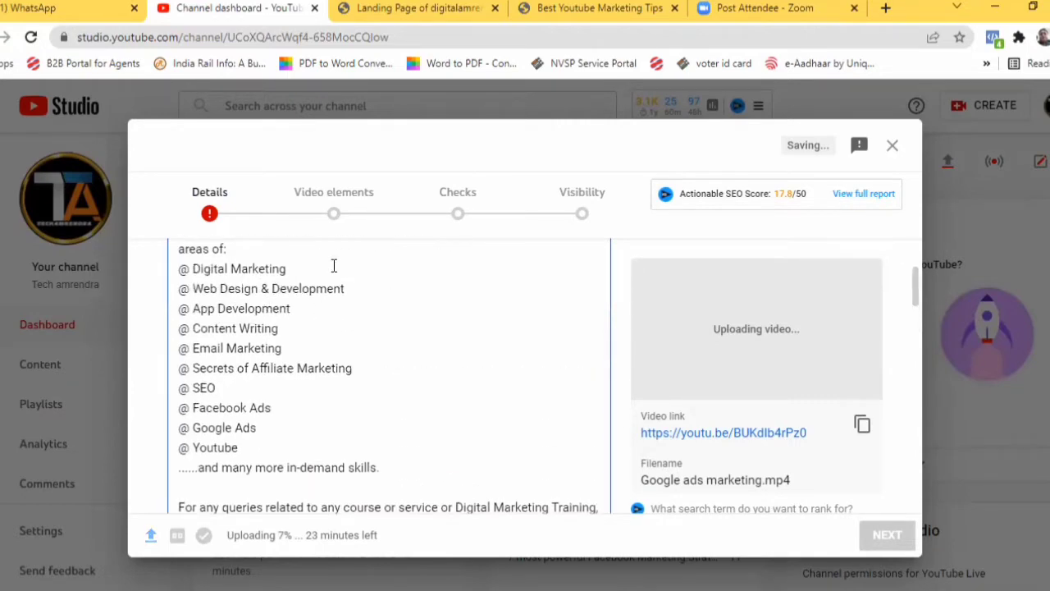
scroll(393, 293, "up", 4)
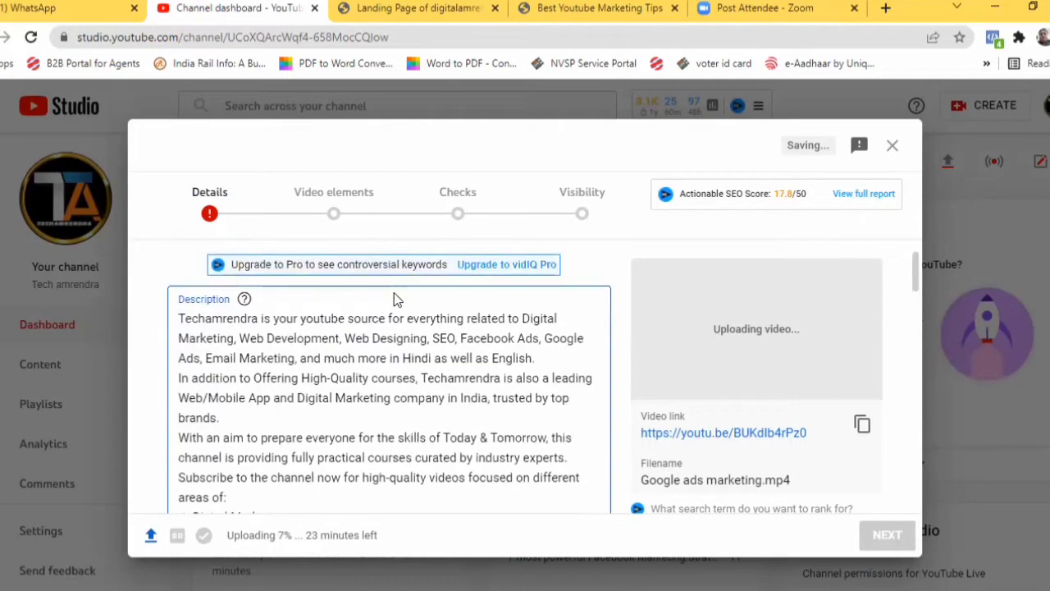
scroll(396, 302, "down", 1)
scroll(393, 299, "down", 3)
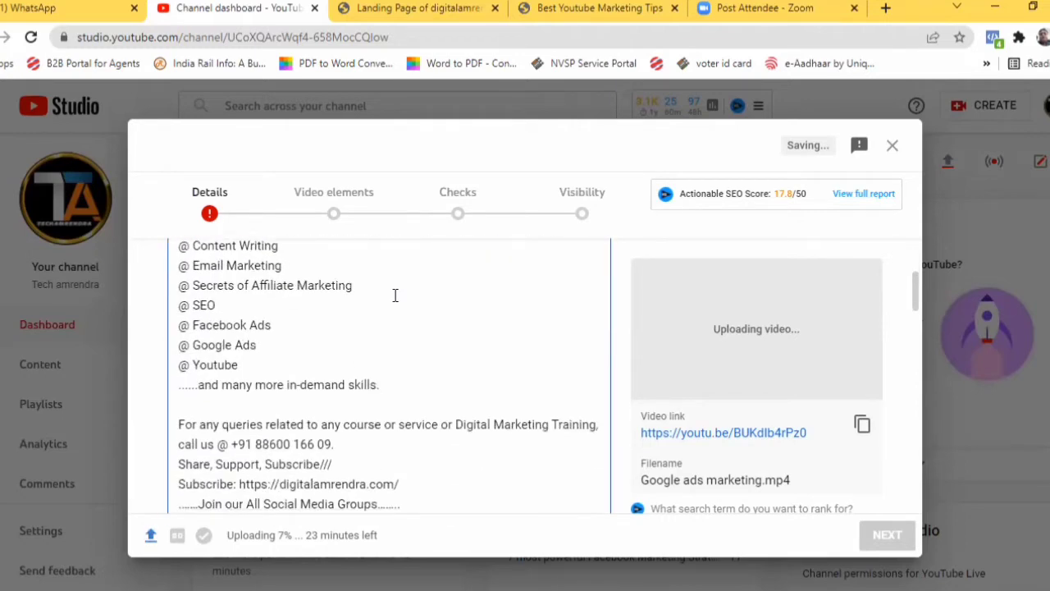
Step: Examine the video's existing tags, the tag character limit and the recommended tags
scroll(395, 297, "down", 3)
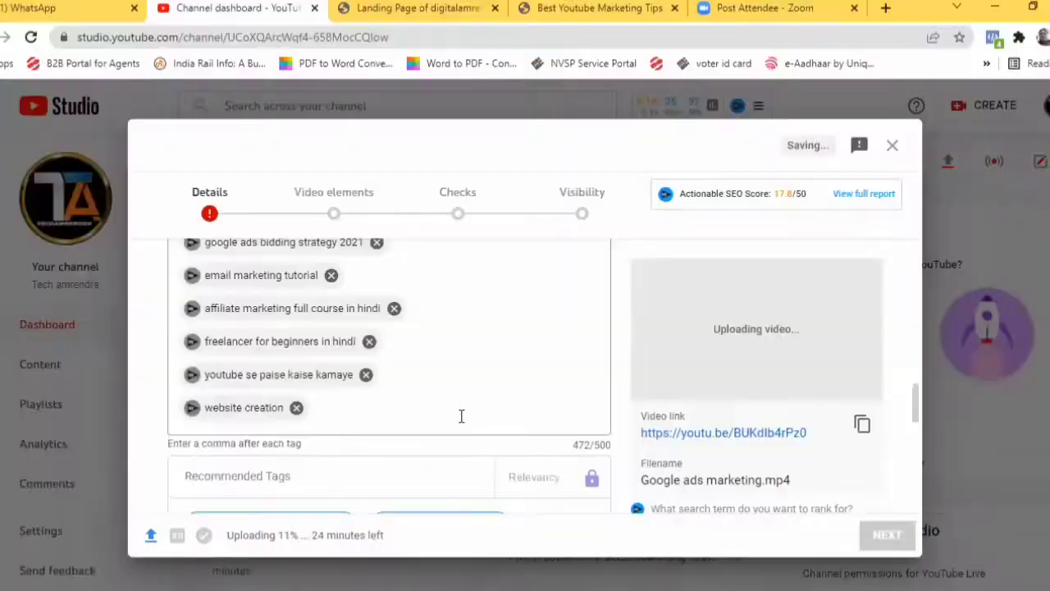
scroll(459, 417, "up", 3)
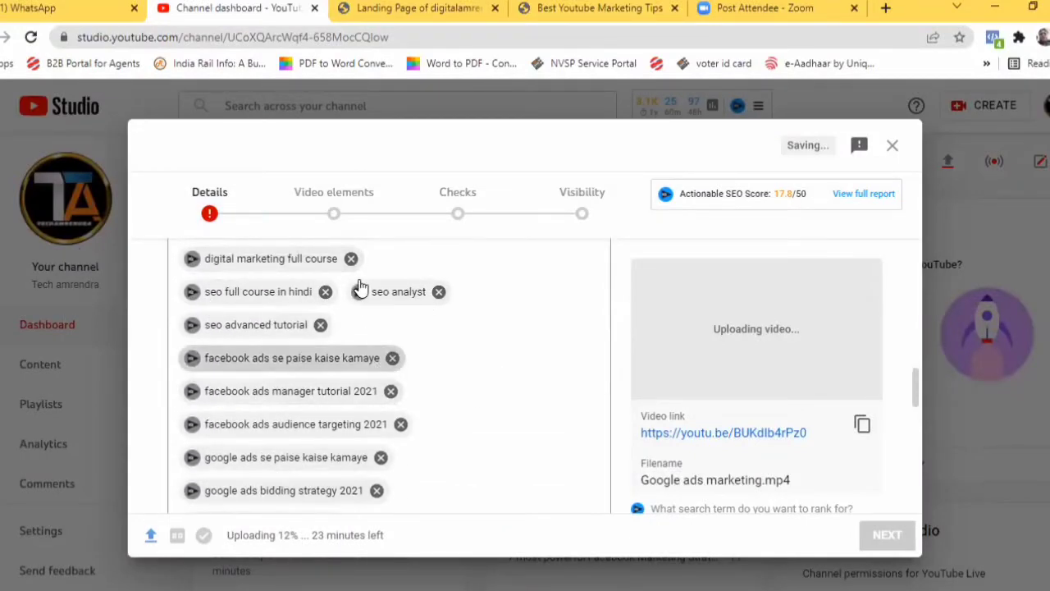
scroll(417, 354, "up", 1)
scroll(417, 354, "down", 5)
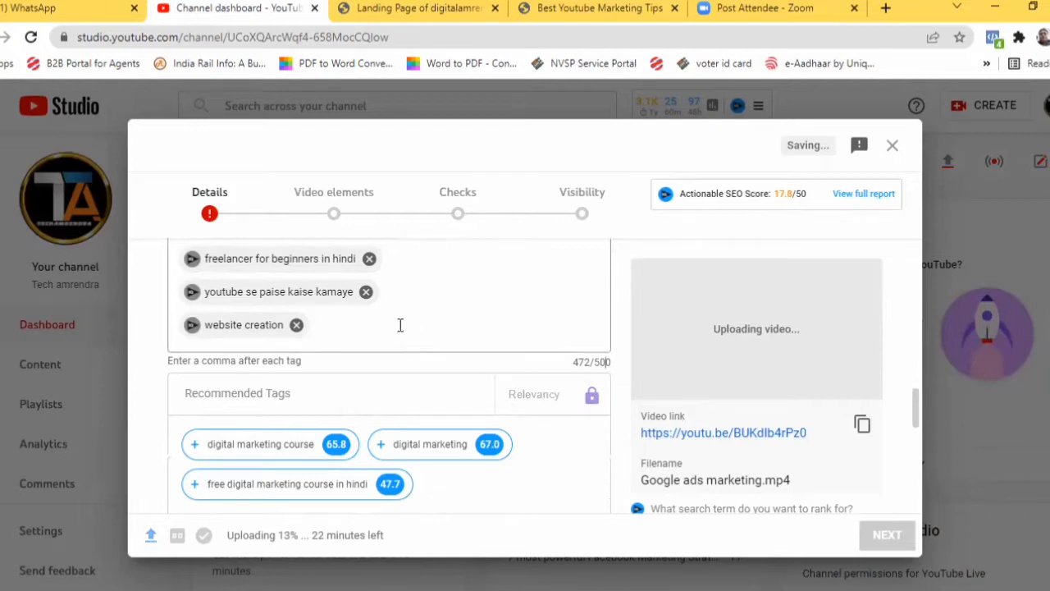
scroll(400, 325, "up", 8)
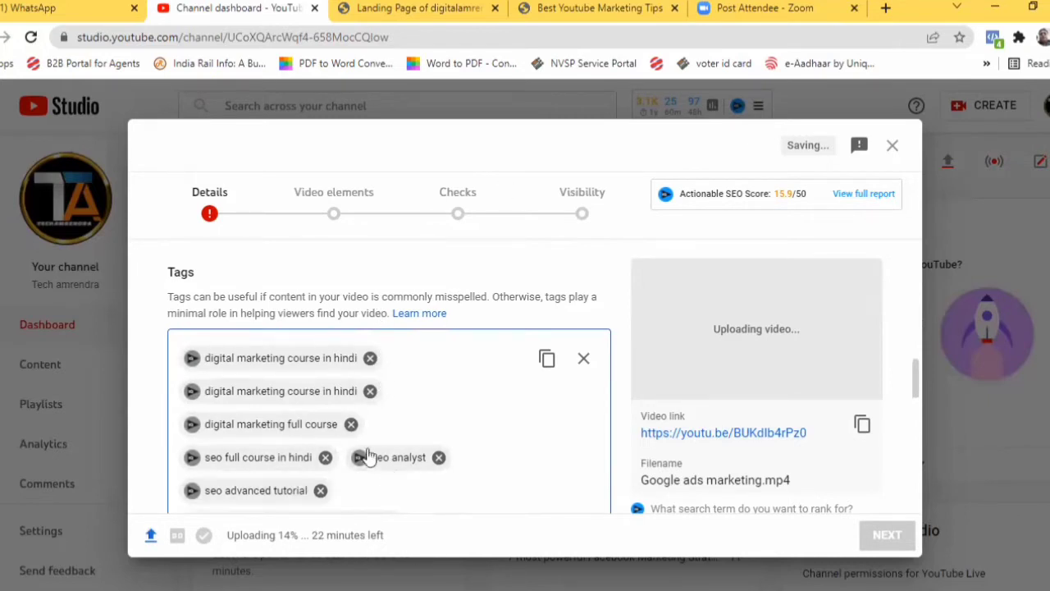
scroll(447, 456, "down", 2)
scroll(451, 455, "down", 4)
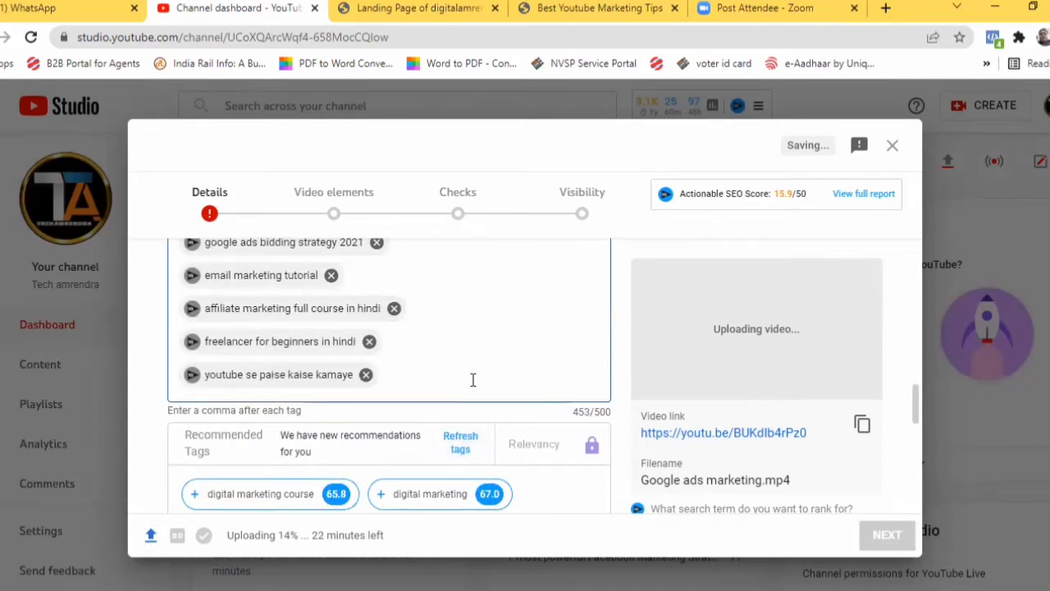
scroll(460, 379, "up", 6)
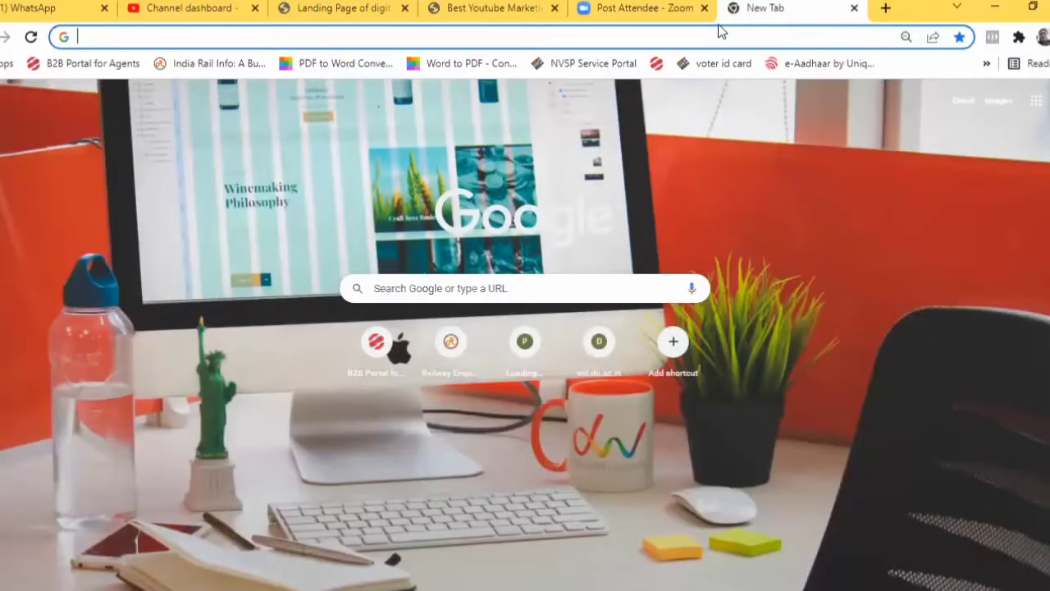
Step: Open digitalamrendra.com in the new browser tab and open the student review post from its blog
type("digitalamrendra.com")
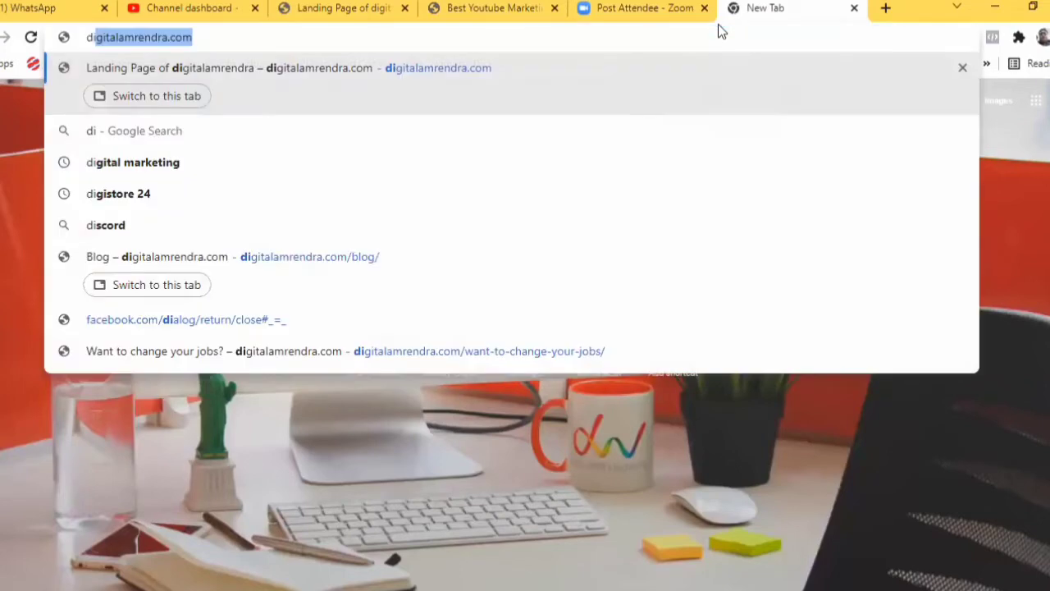
key("Return")
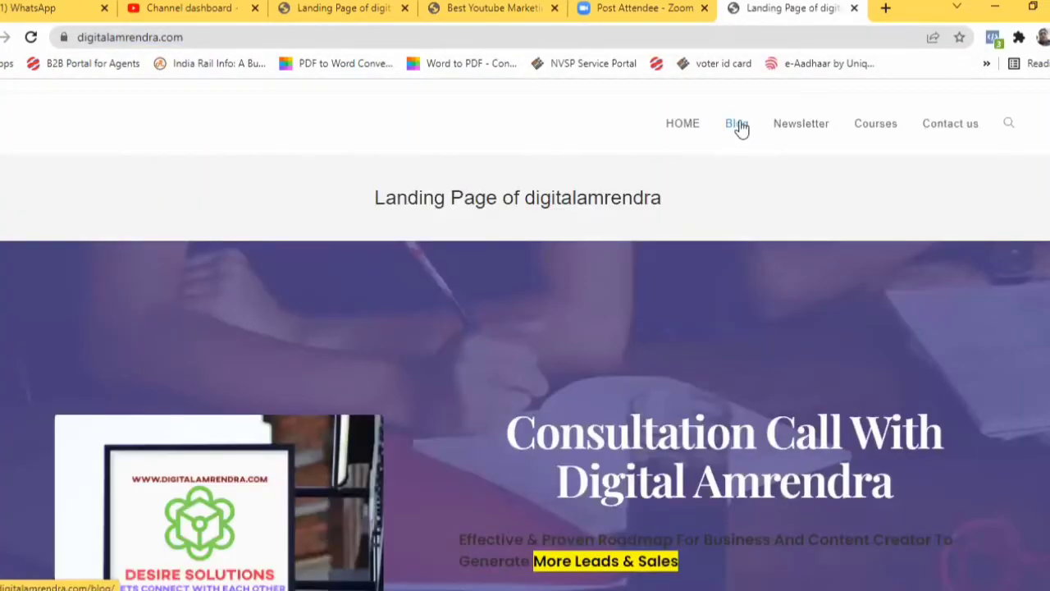
left_click(737, 125)
left_click(157, 300)
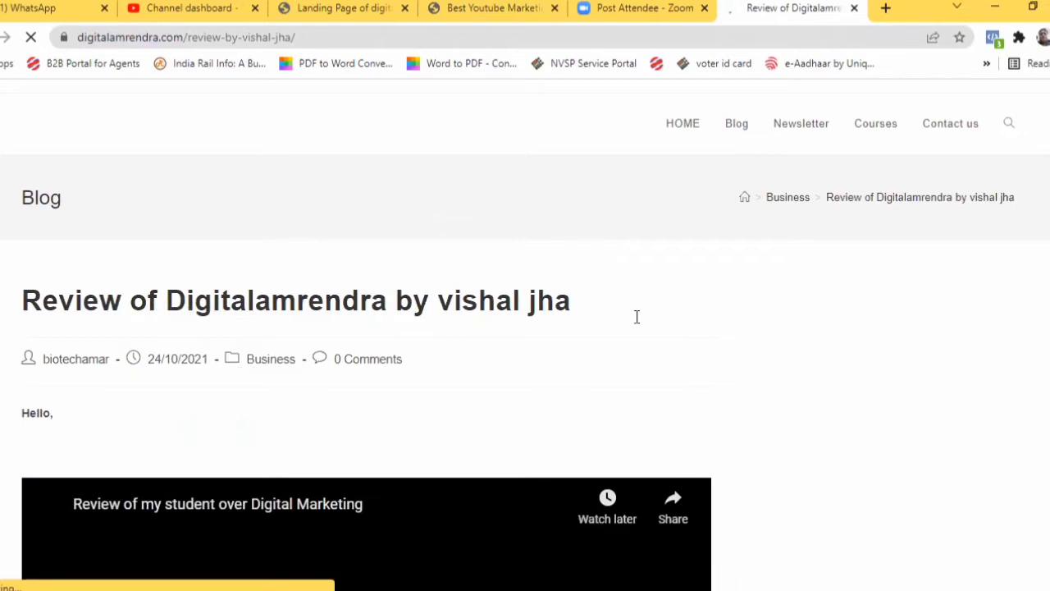
Step: Examine the student review blog post, including its embedded YouTube video, linked keywords and text
scroll(485, 449, "down", 5)
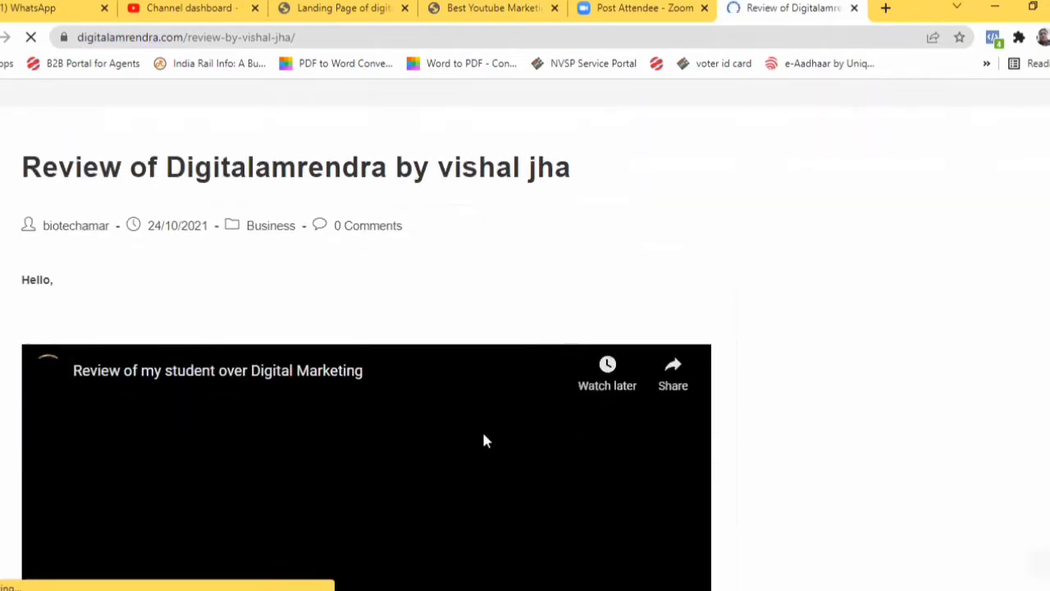
scroll(483, 441, "down", 1)
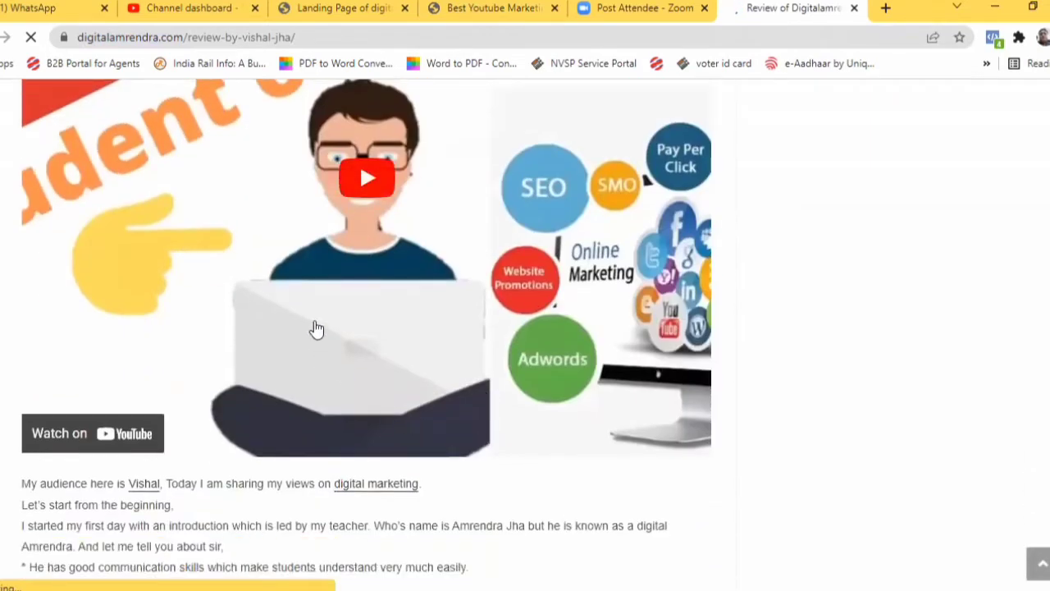
scroll(329, 353, "up", 4)
scroll(328, 352, "down", 5)
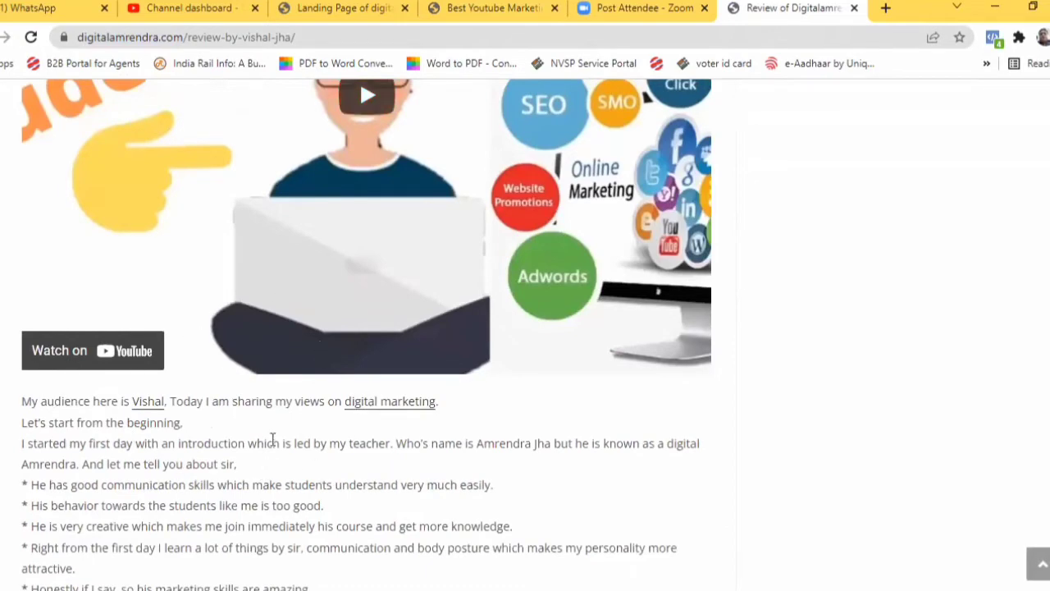
scroll(303, 431, "up", 4)
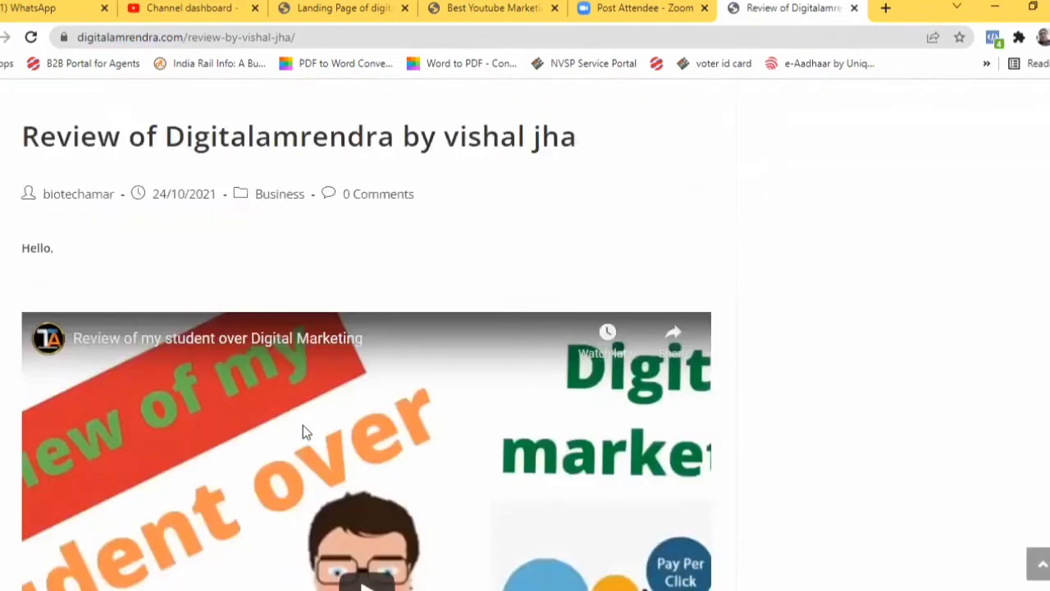
scroll(303, 433, "down", 3)
scroll(305, 435, "down", 10)
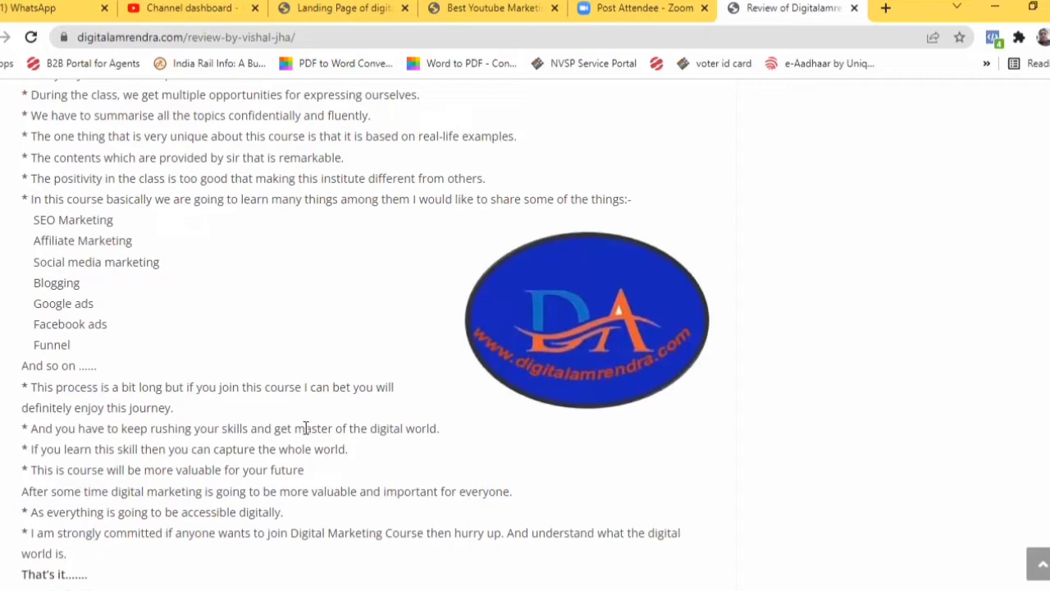
scroll(305, 427, "up", 5)
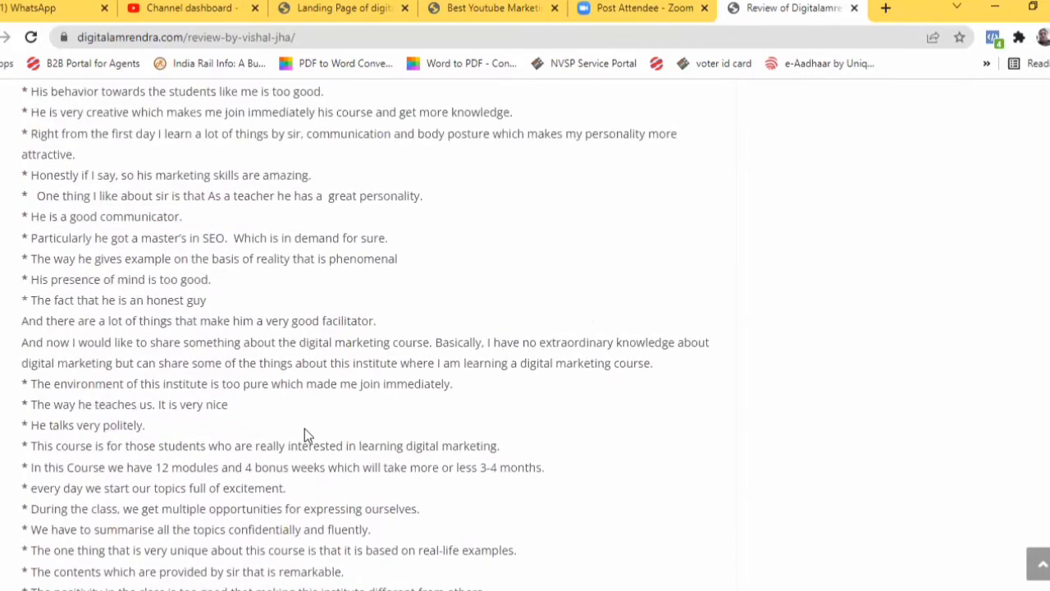
scroll(305, 428, "up", 6)
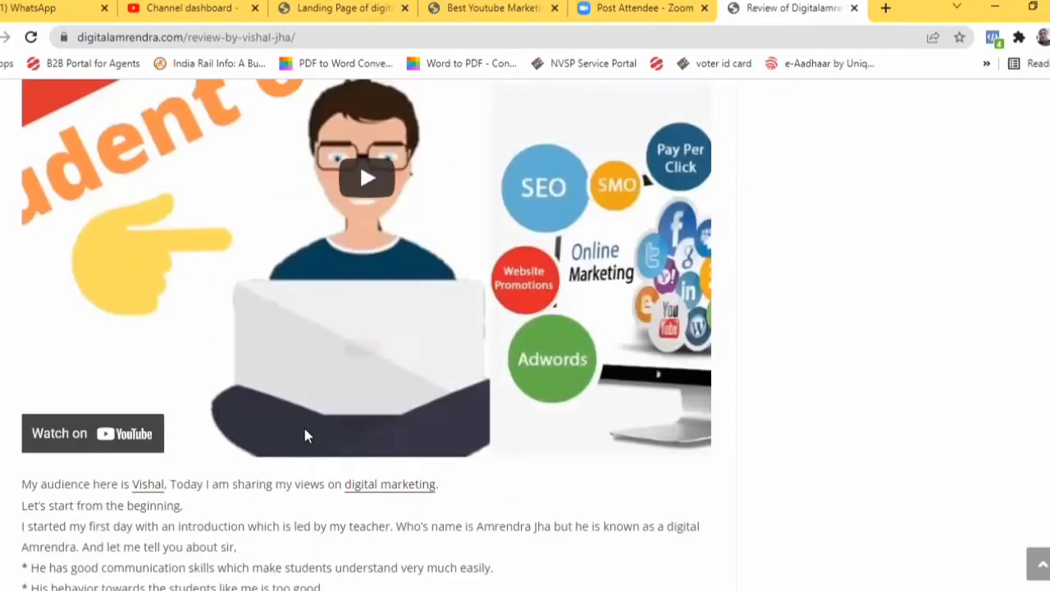
scroll(304, 436, "up", 3)
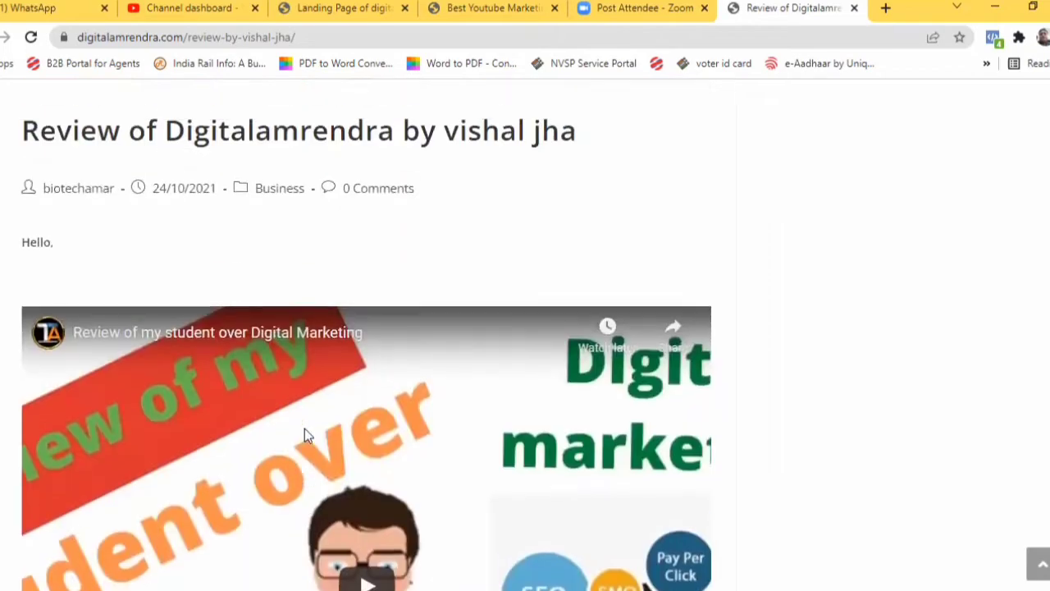
scroll(304, 428, "up", 1)
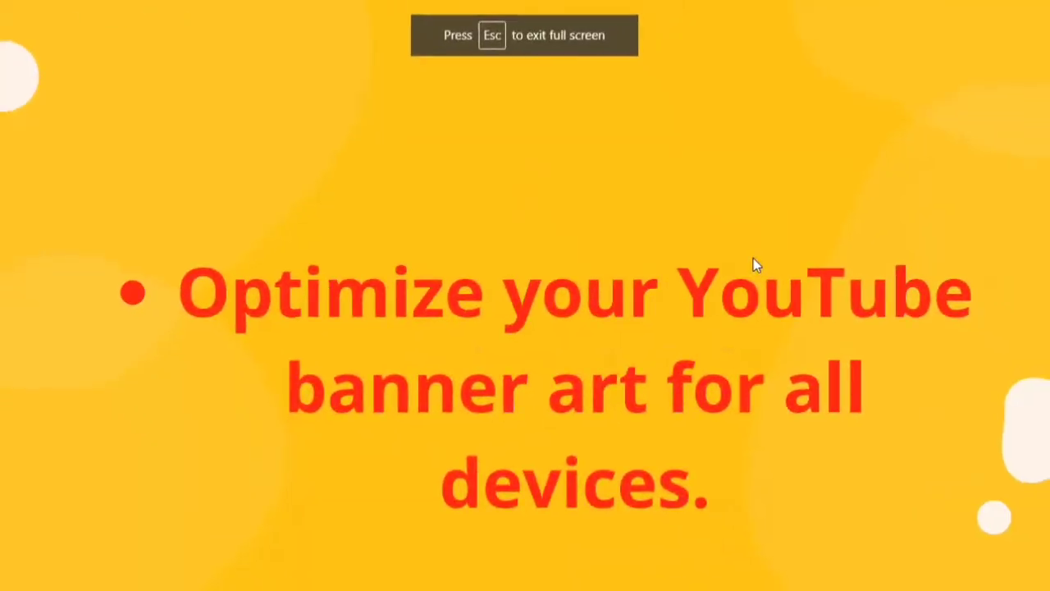
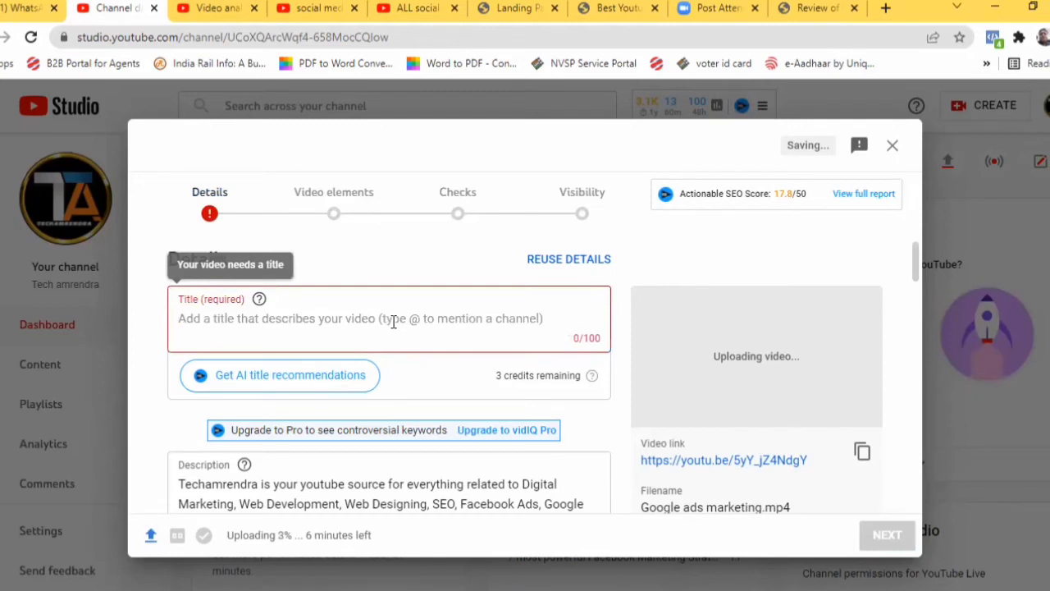
Step: Enter the video title "google ads marketing for begineers | Techamrendra"
type("google")
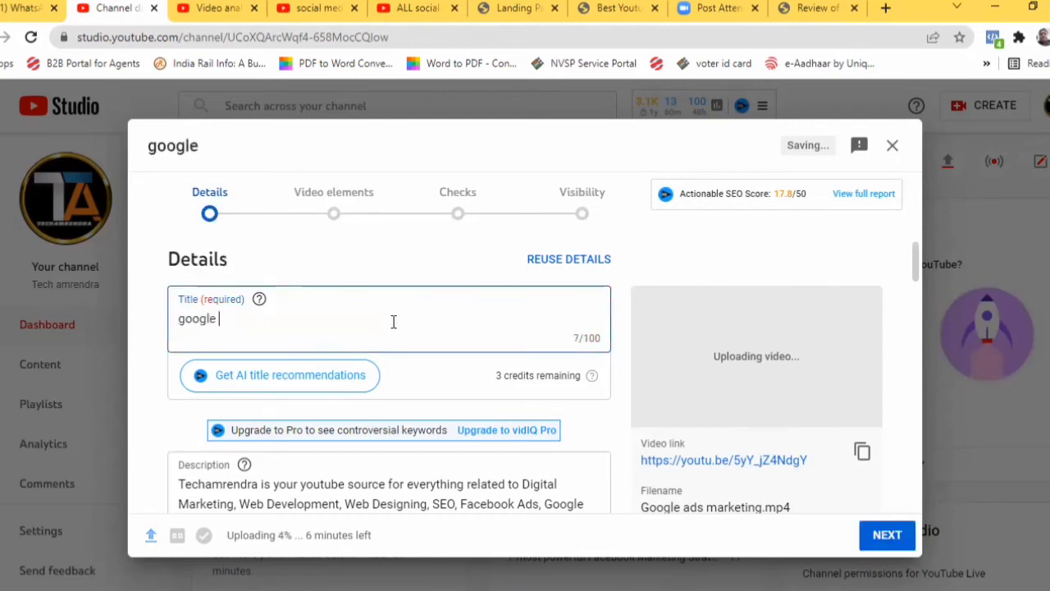
type("ads marketing for begineers | Techamrendra")
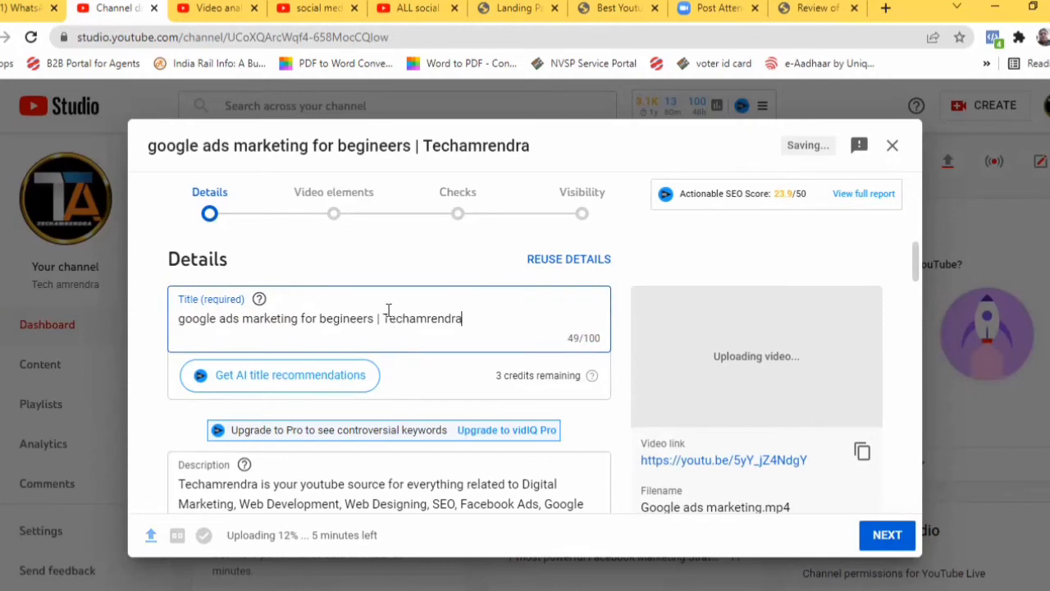
Step: Insert five blank lines at the start of the video description, above the channel introduction
scroll(184, 308, "down", 2)
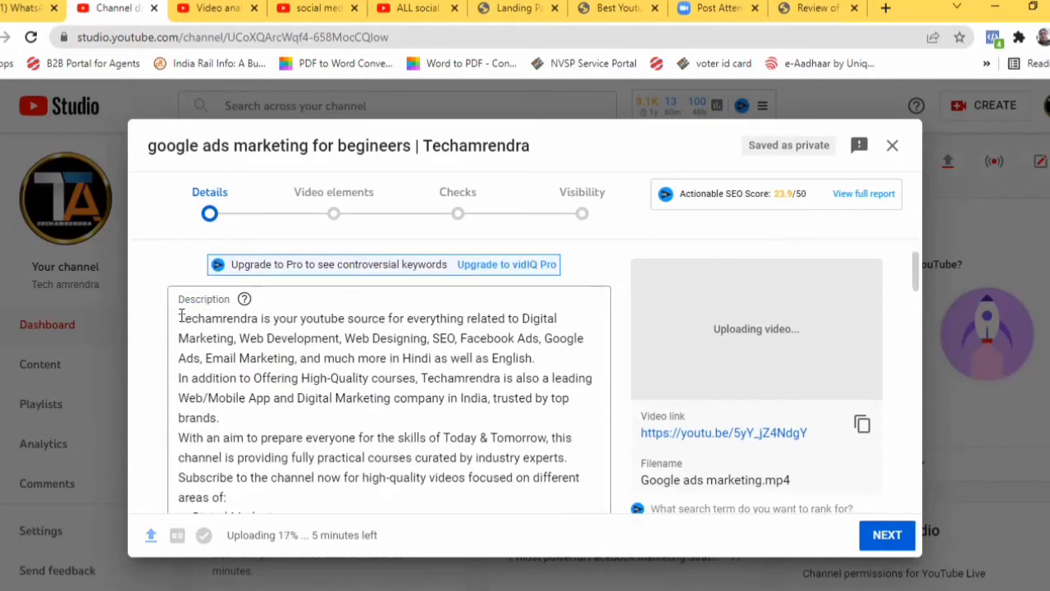
left_click(180, 317)
key("Return")
key("Return")
key("Return")
key("Return")
key("Return")
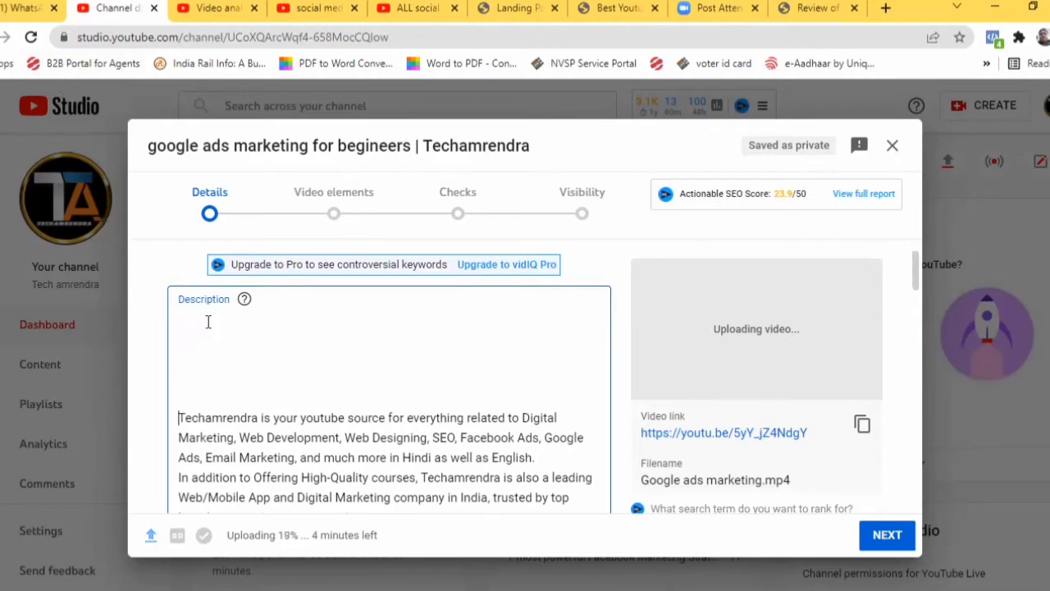
Step: Enter "Best Youtube Marketing Tips" as the first line of the video description, above the channel introduction
scroll(210, 323, "down", 7)
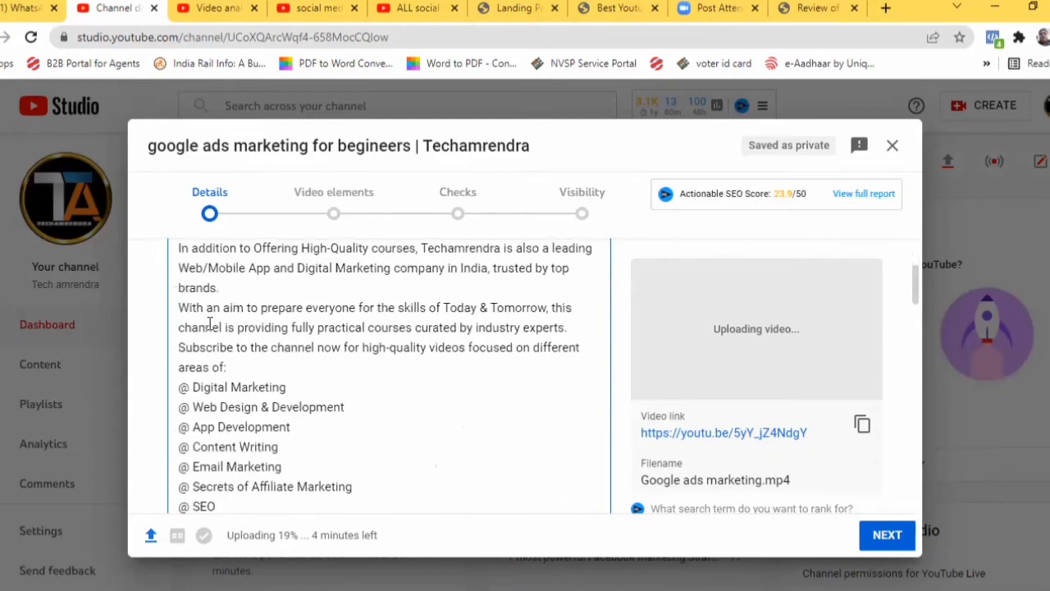
scroll(210, 323, "up", 10)
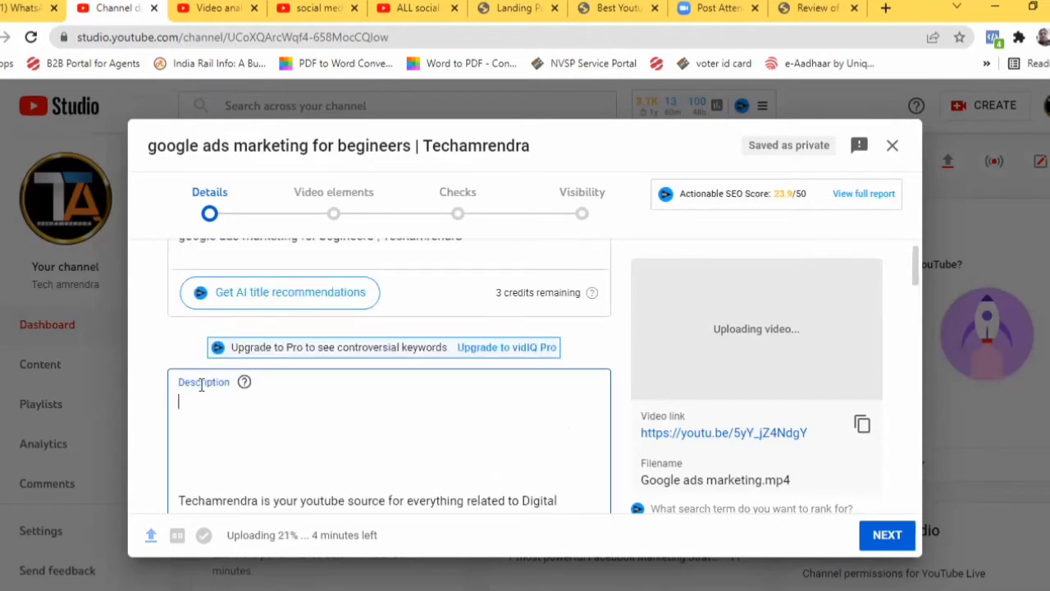
type("Best Youtube Marketing Tips")
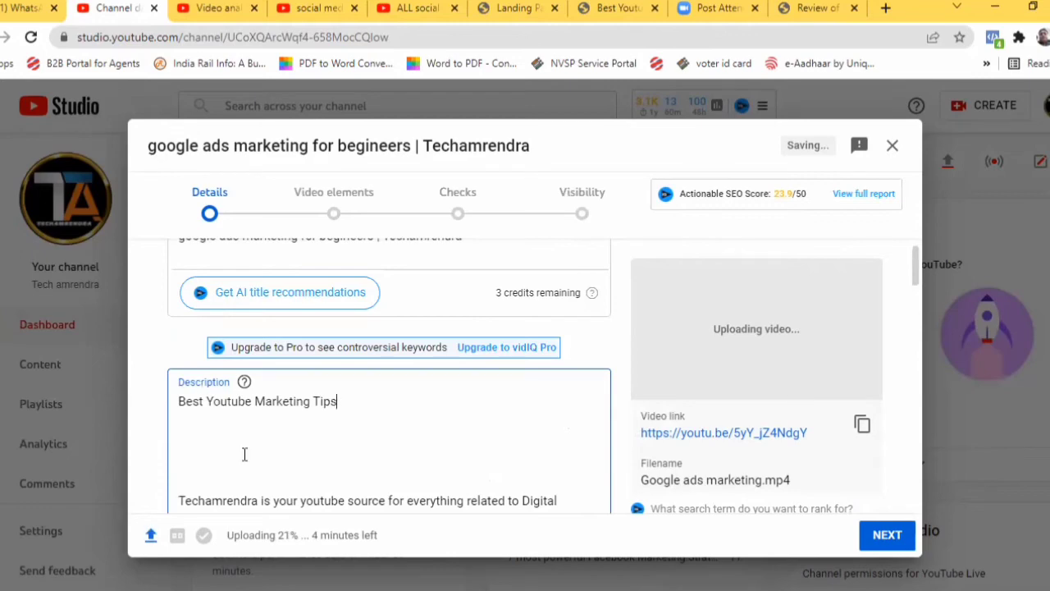
Step: Upload the image "WhatsApp Image 2022-02-09 at 8.50.16 AM" from Downloads as the video's custom thumbnail
scroll(399, 377, "down", 2)
scroll(284, 302, "down", 10)
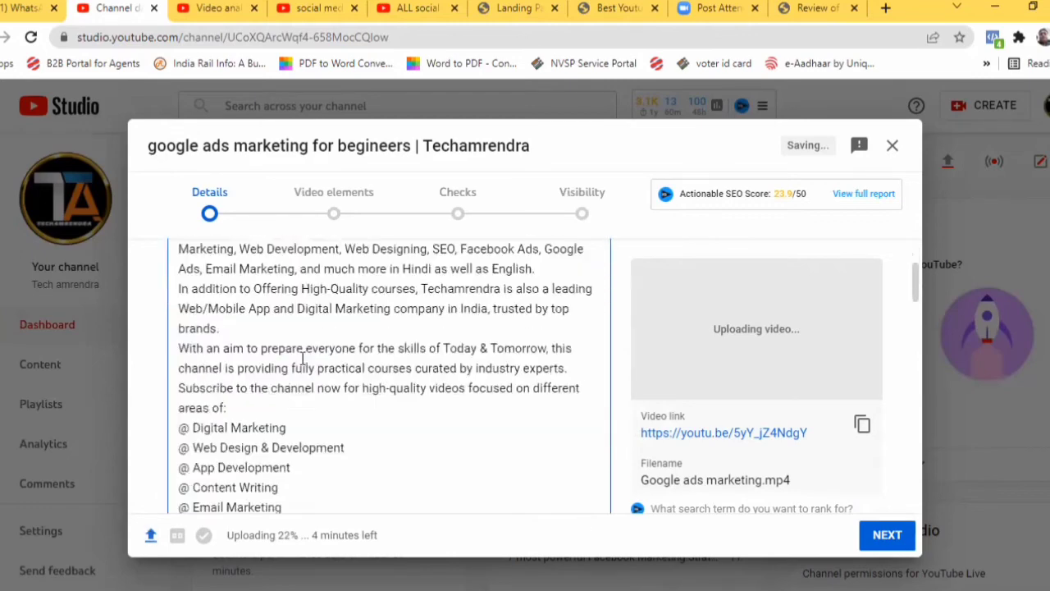
scroll(310, 365, "down", 6)
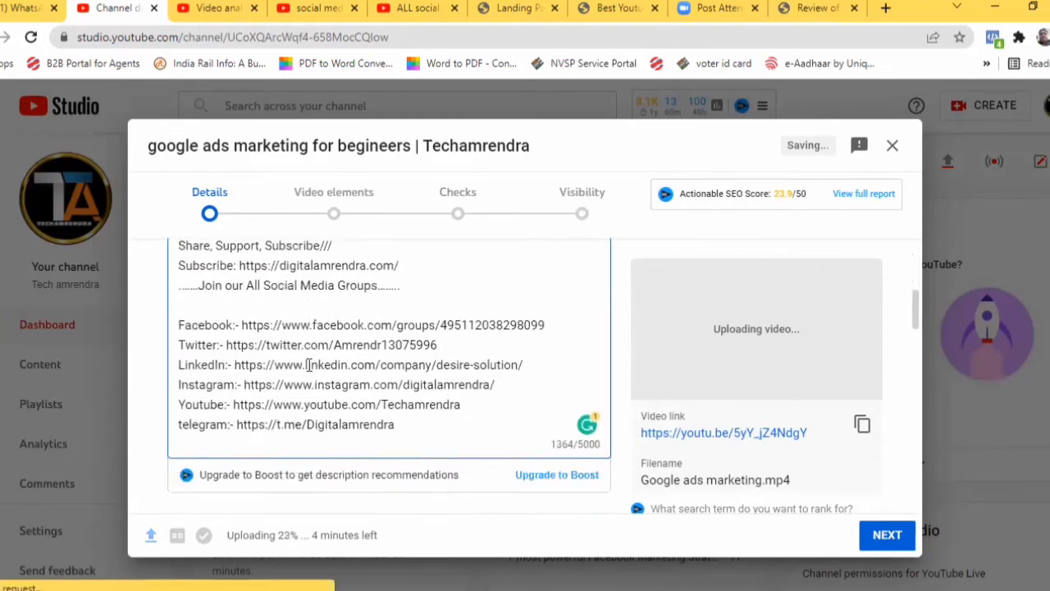
scroll(394, 344, "up", 3)
scroll(394, 344, "up", 1)
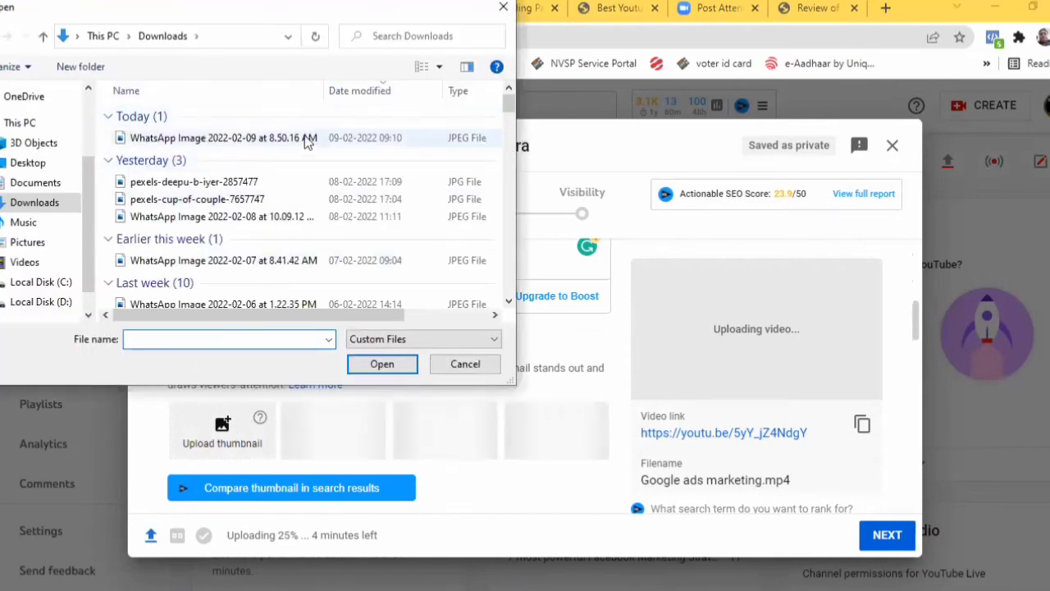
left_click(306, 141)
key("Return")
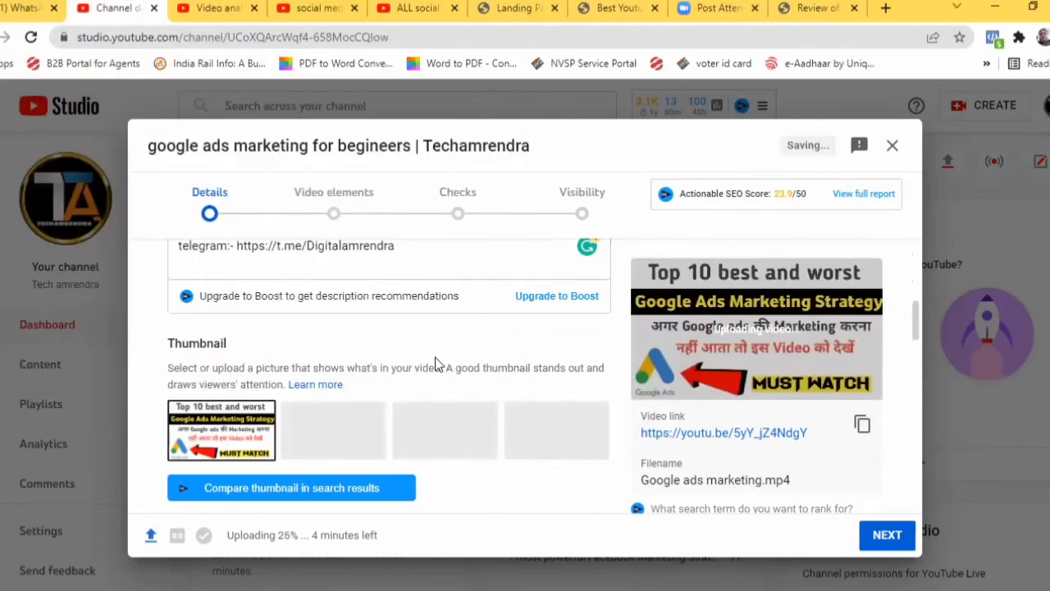
Step: Review the video's remaining details down to its tags and continue to the Video elements stage
scroll(448, 404, "down", 5)
scroll(450, 402, "down", 3)
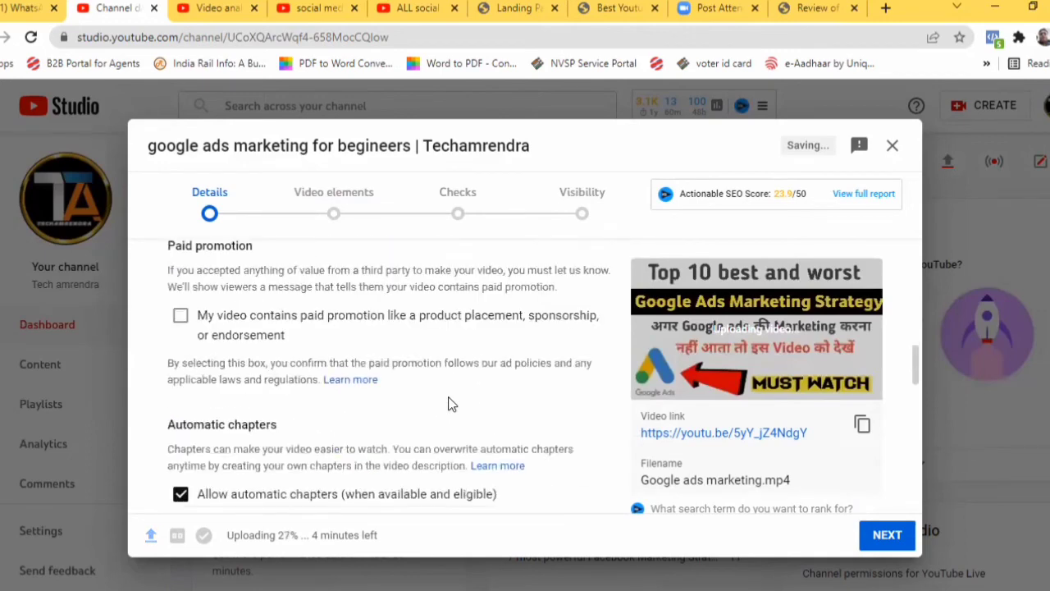
scroll(274, 495, "down", 5)
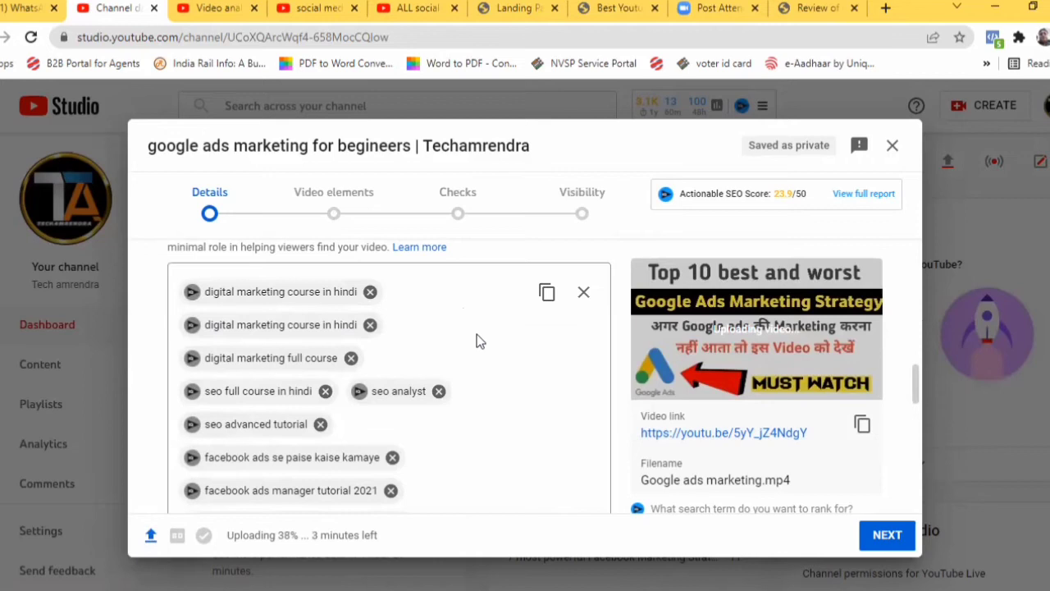
scroll(457, 363, "down", 2)
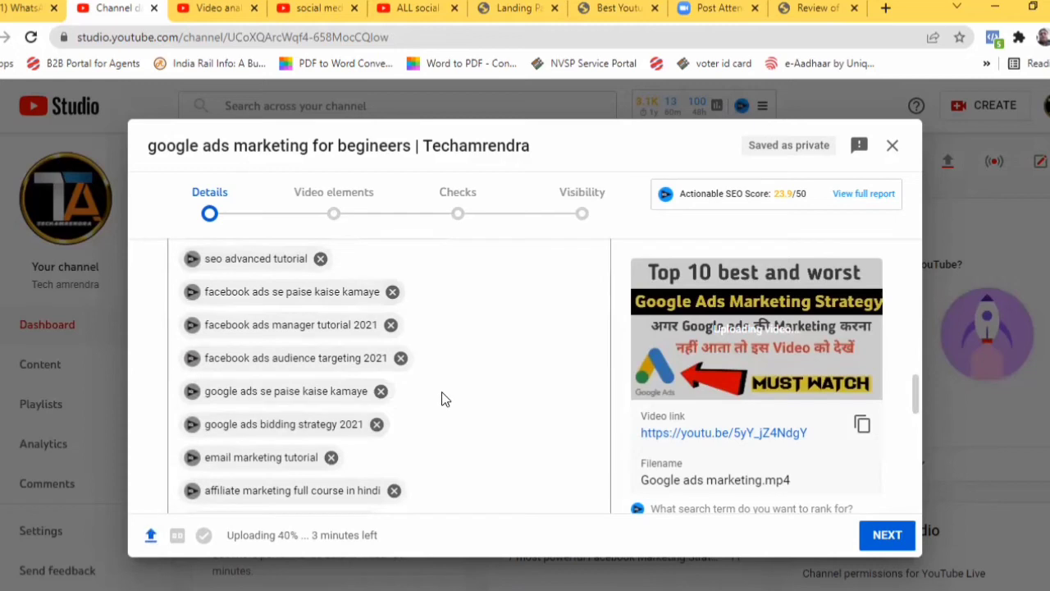
scroll(636, 400, "up", 1)
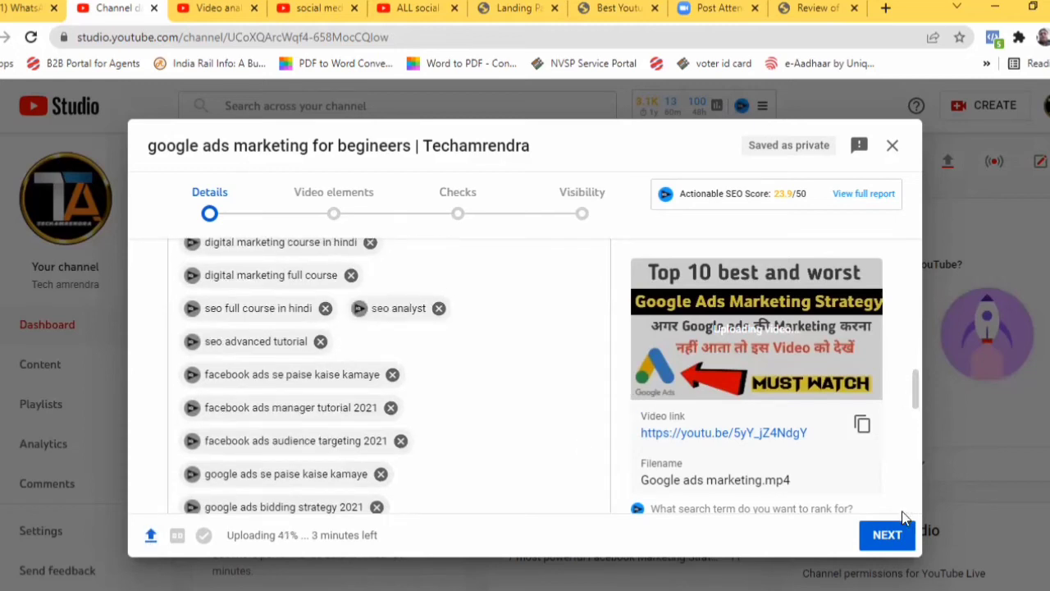
left_click(890, 534)
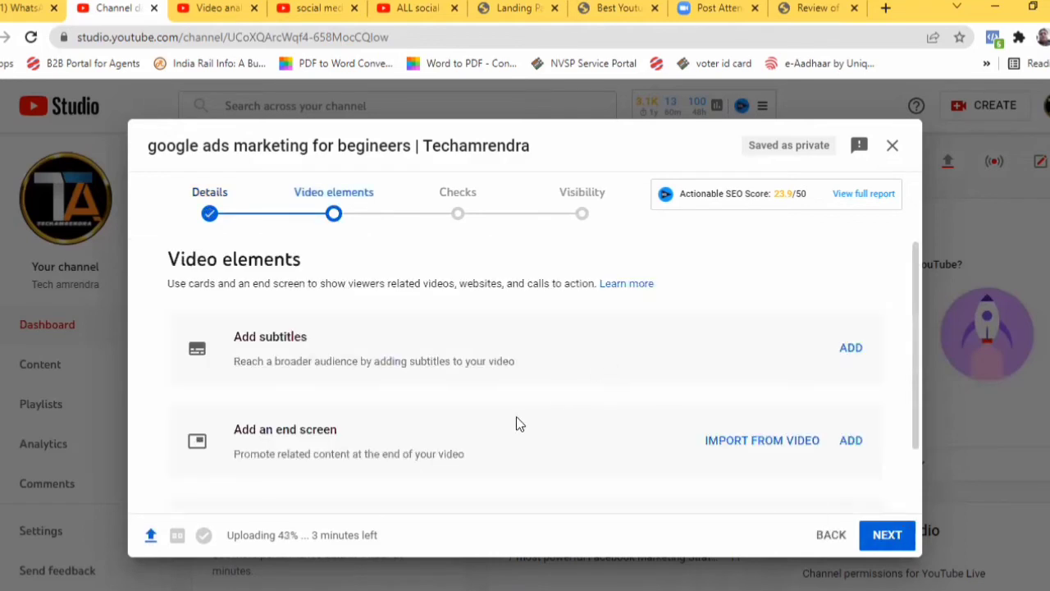
Step: Add an end screen using the template with one video, one playlist and one subscribe element
scroll(477, 410, "down", 1)
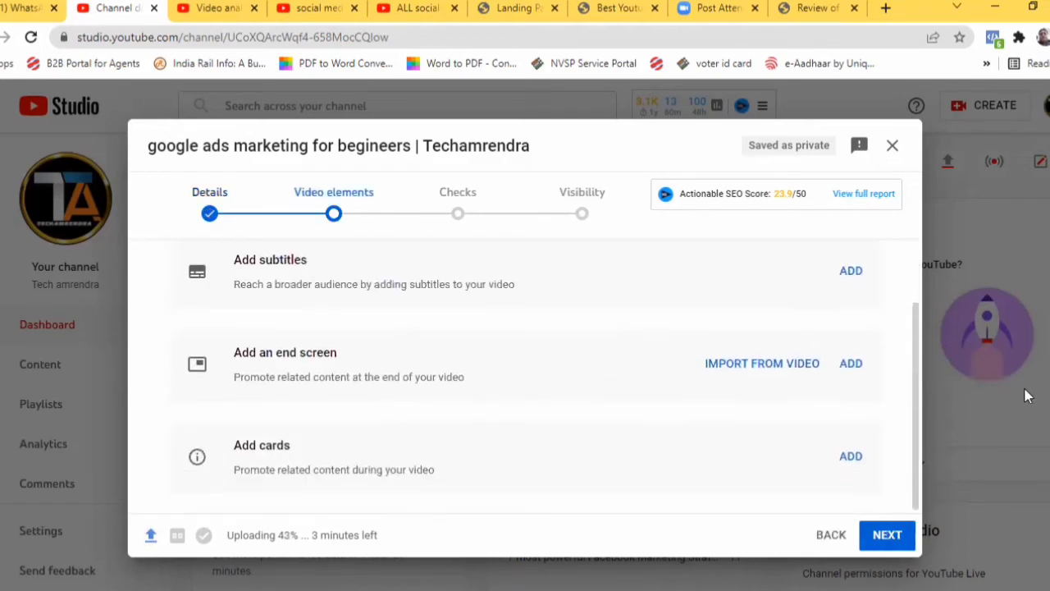
left_click(853, 371)
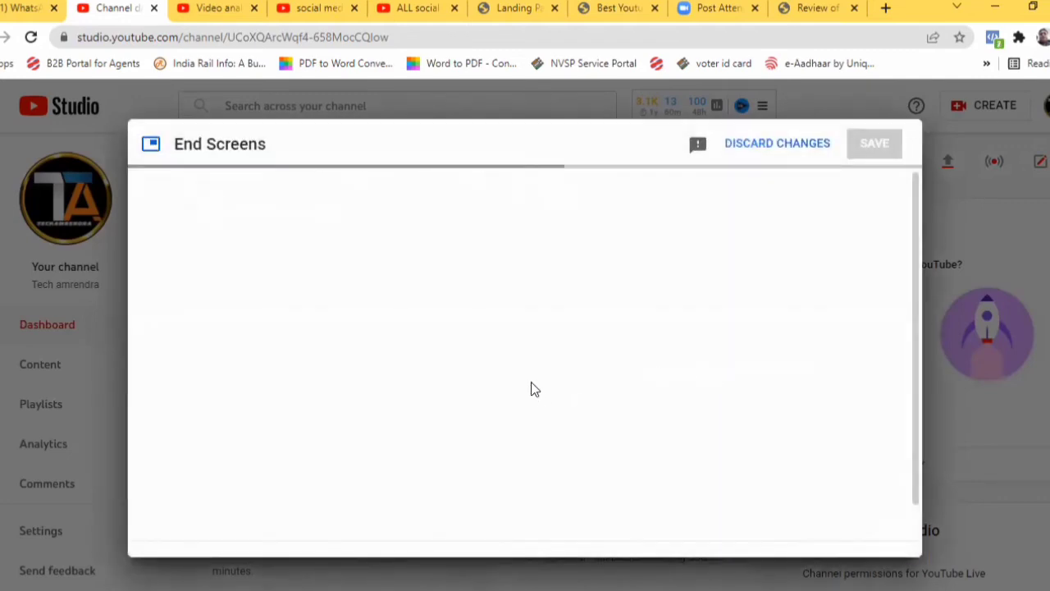
scroll(393, 339, "down", 3)
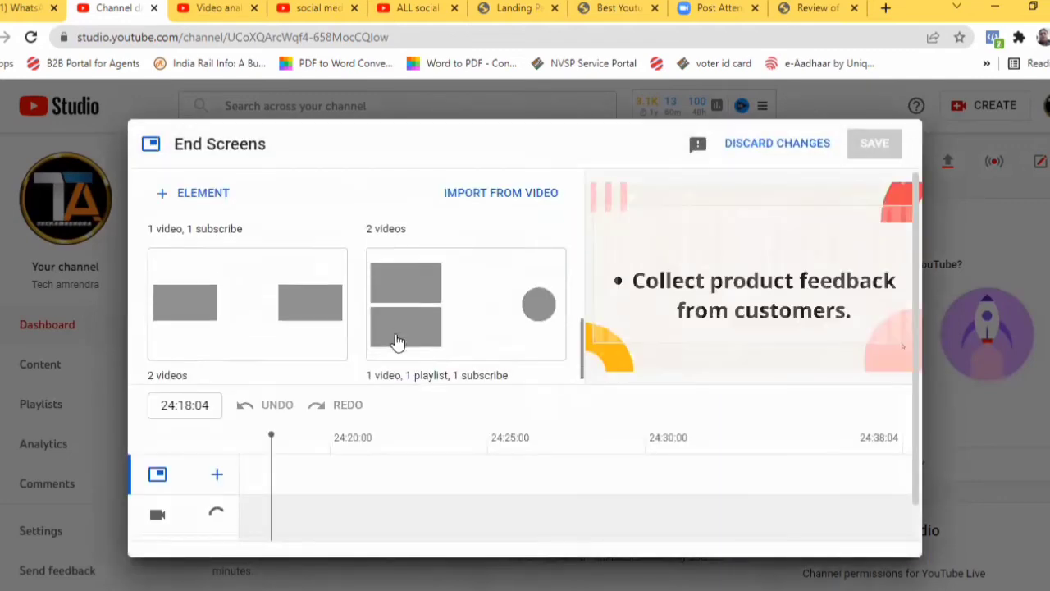
left_click(534, 310)
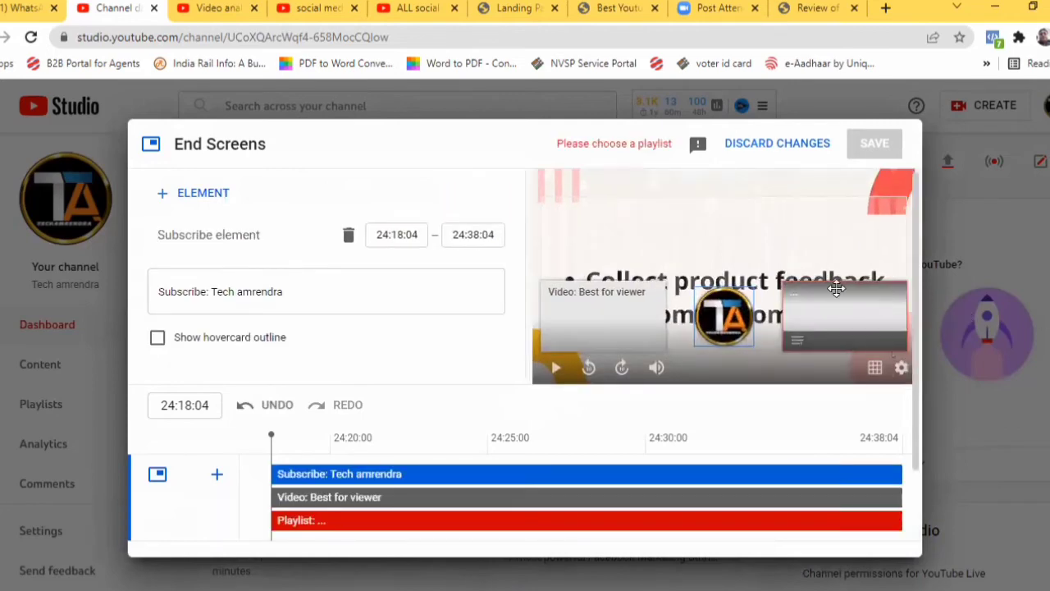
Step: Set the end screen's video element to the specific video "The Best Types of Content to Post on Social Media"
left_click(621, 304)
scroll(246, 246, "down", 3)
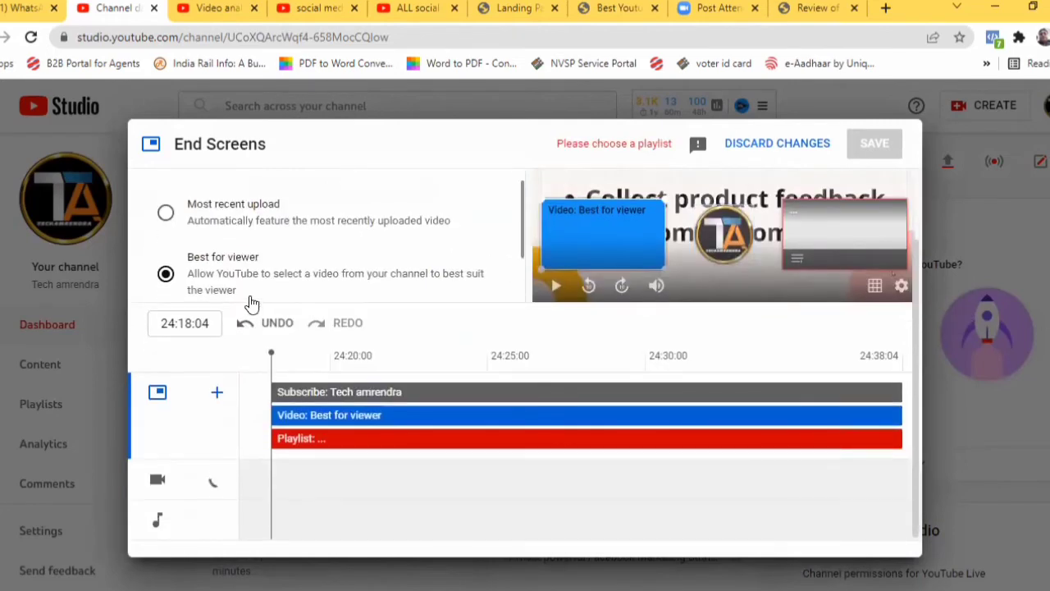
left_click(266, 273)
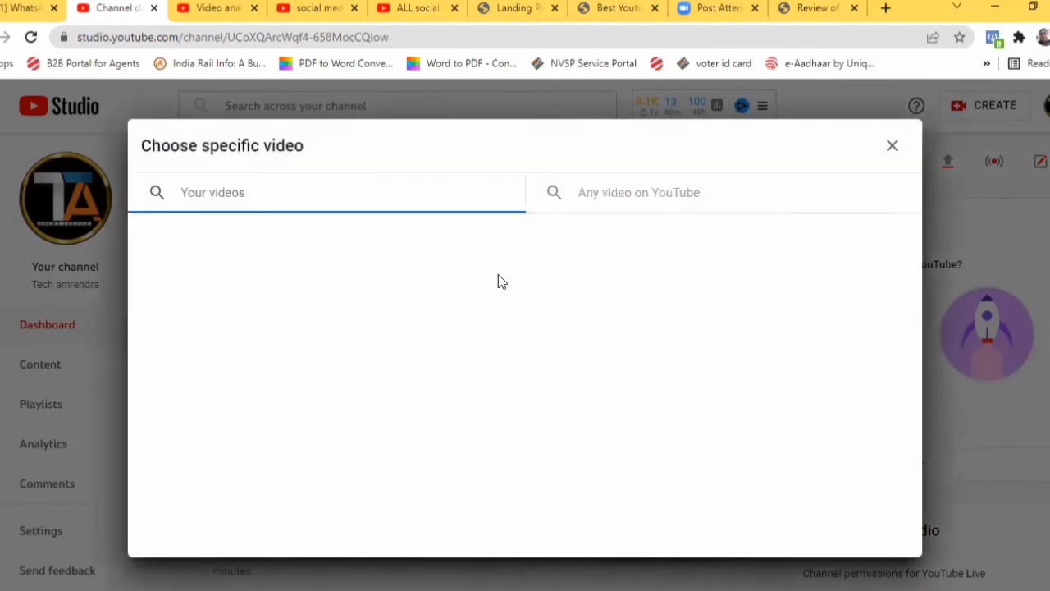
left_click(408, 299)
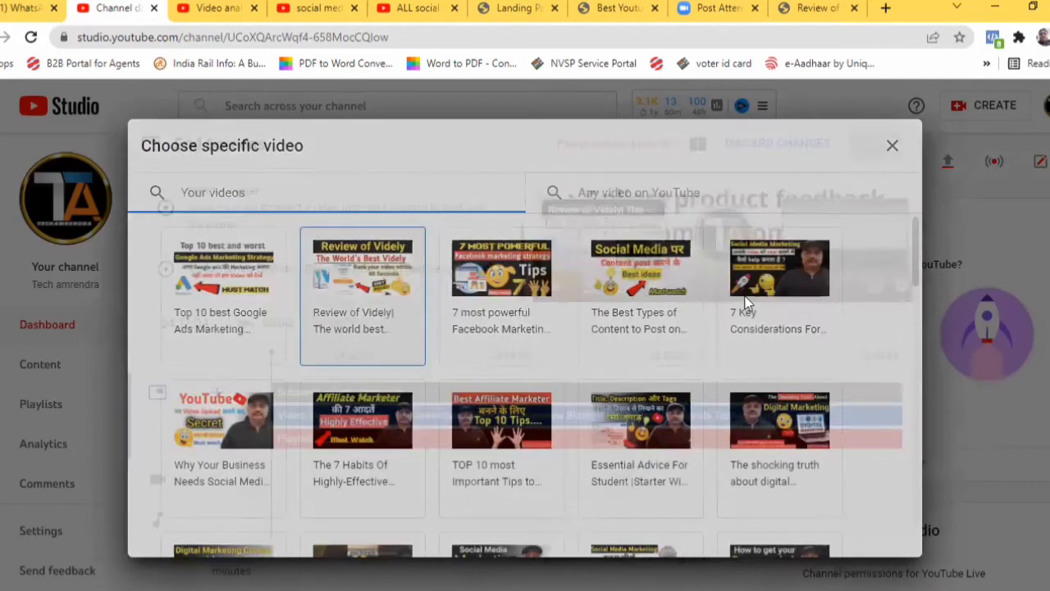
left_click(484, 270)
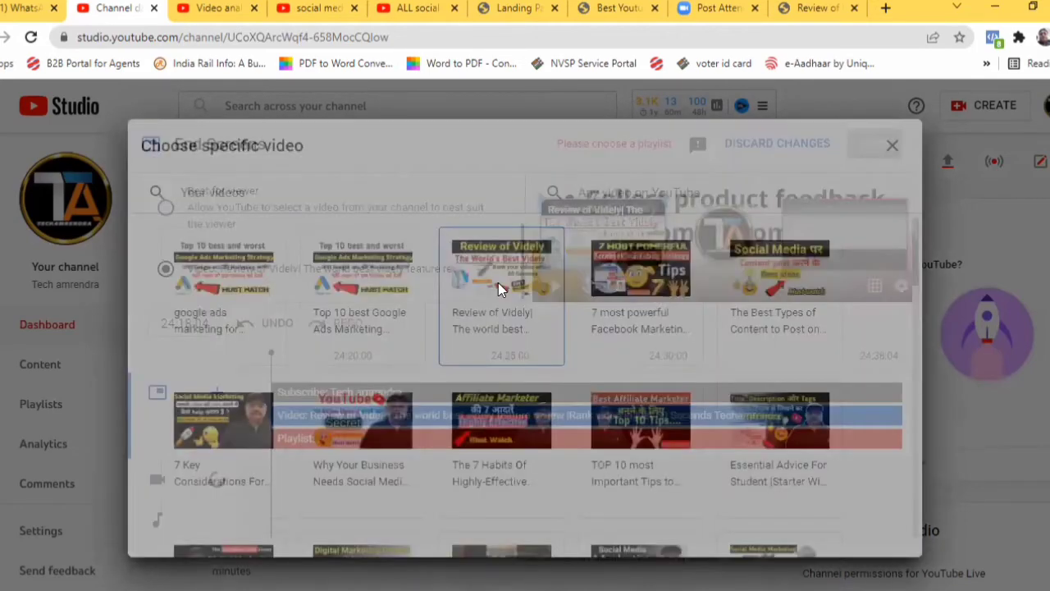
left_click(597, 342)
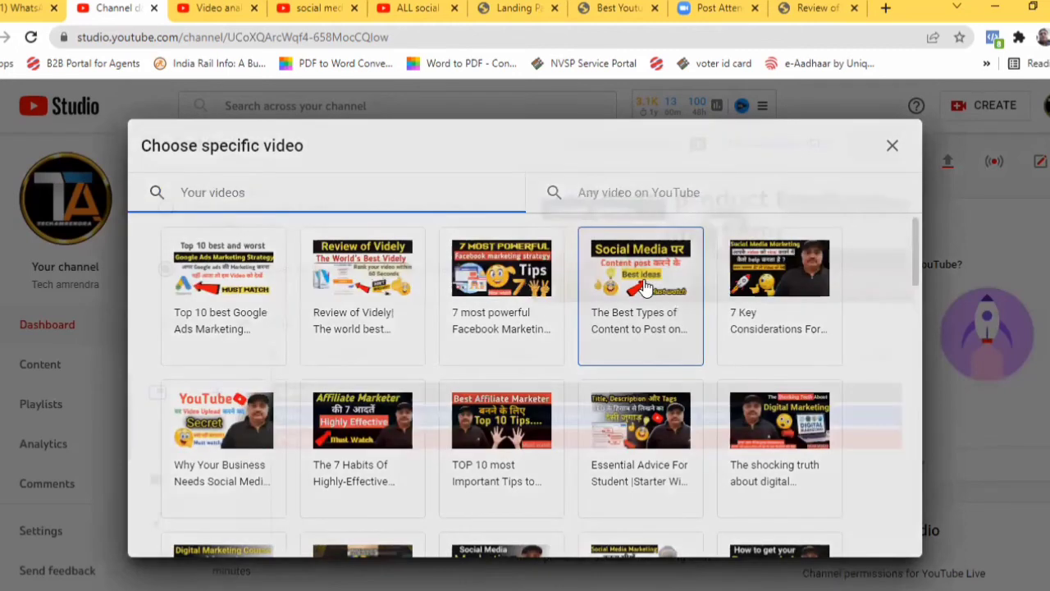
Step: Assign the "Email Marketing" playlist to the end screen's playlist element and save the end screen
left_click(833, 259)
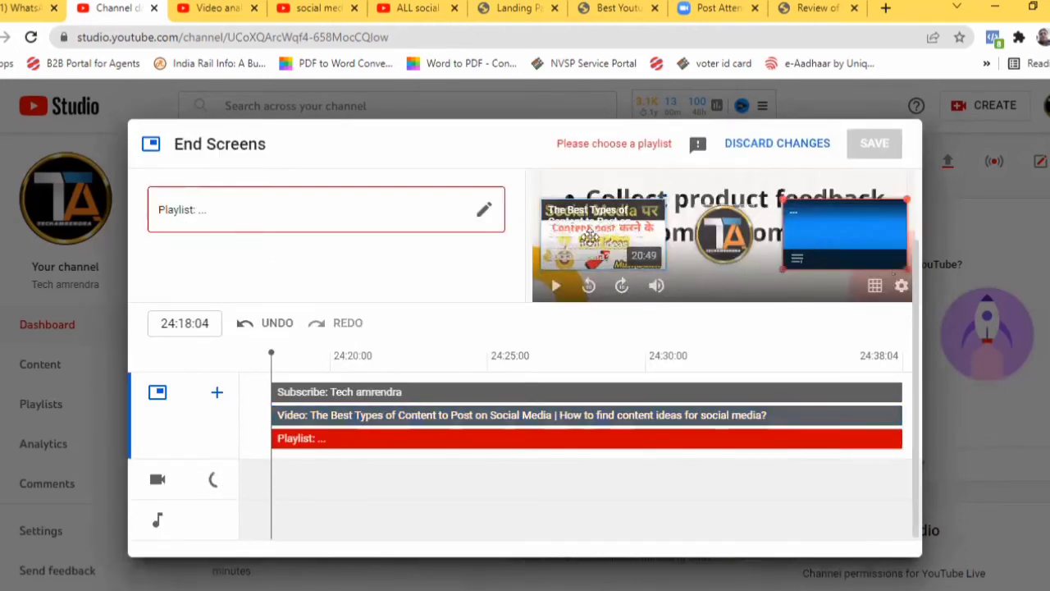
left_click(483, 210)
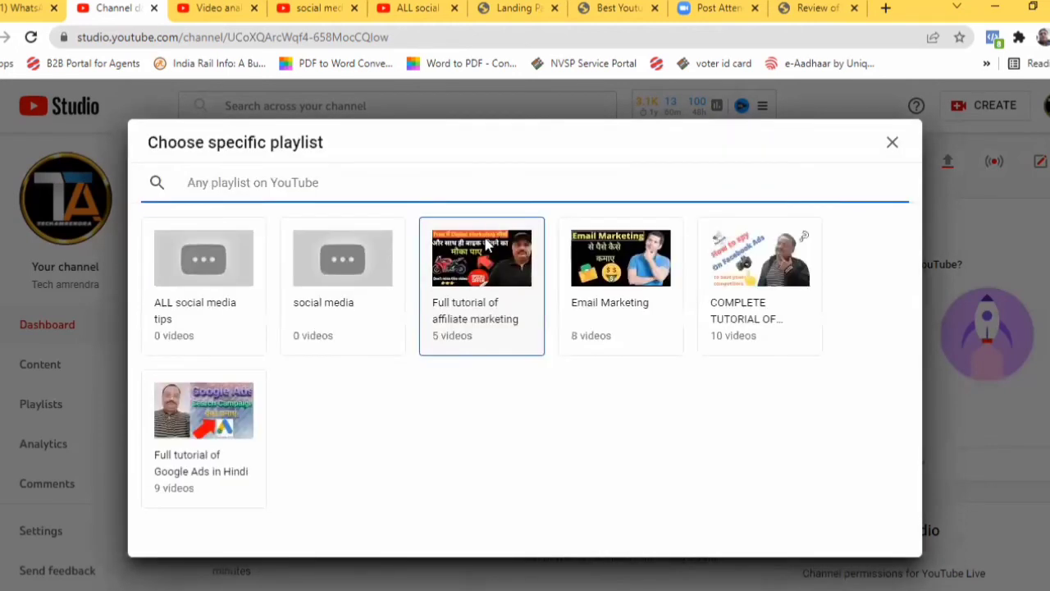
left_click(606, 290)
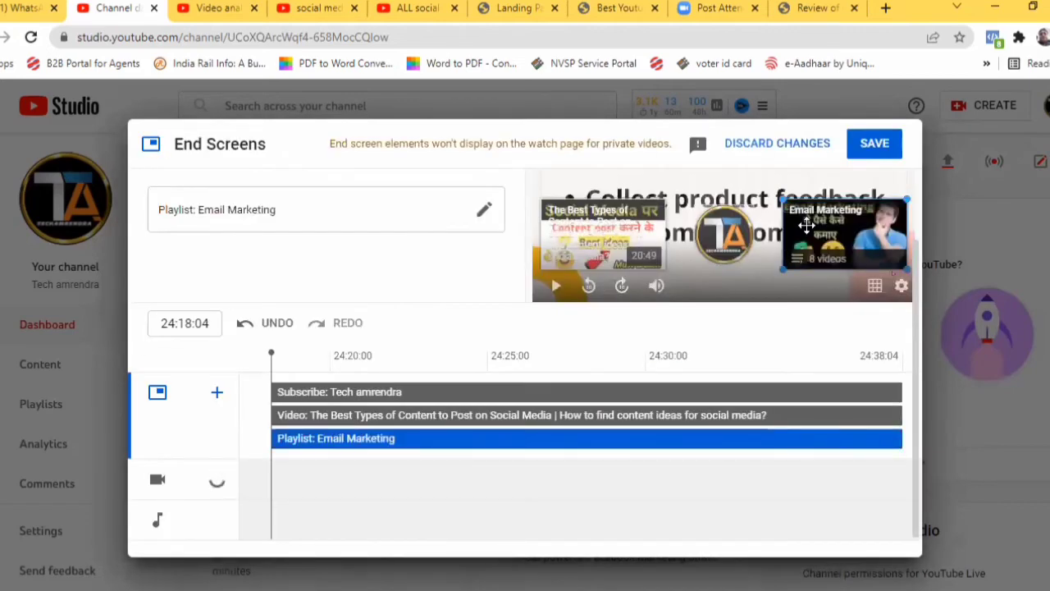
left_click(874, 145)
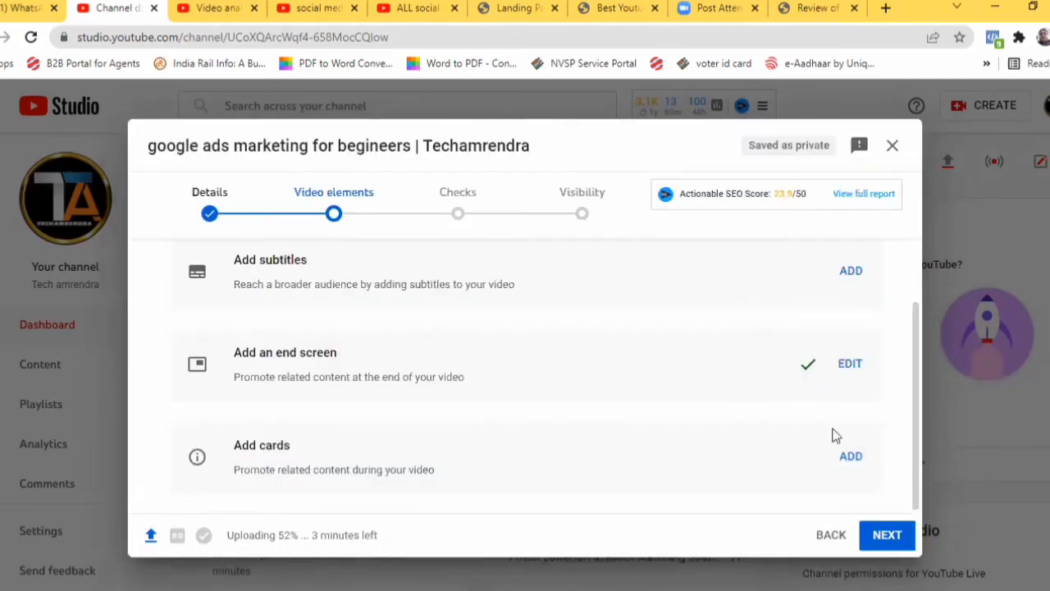
Step: Proceed through Checks to the Visibility stage and choose to schedule the video for Feb 9, 2022
left_click(887, 534)
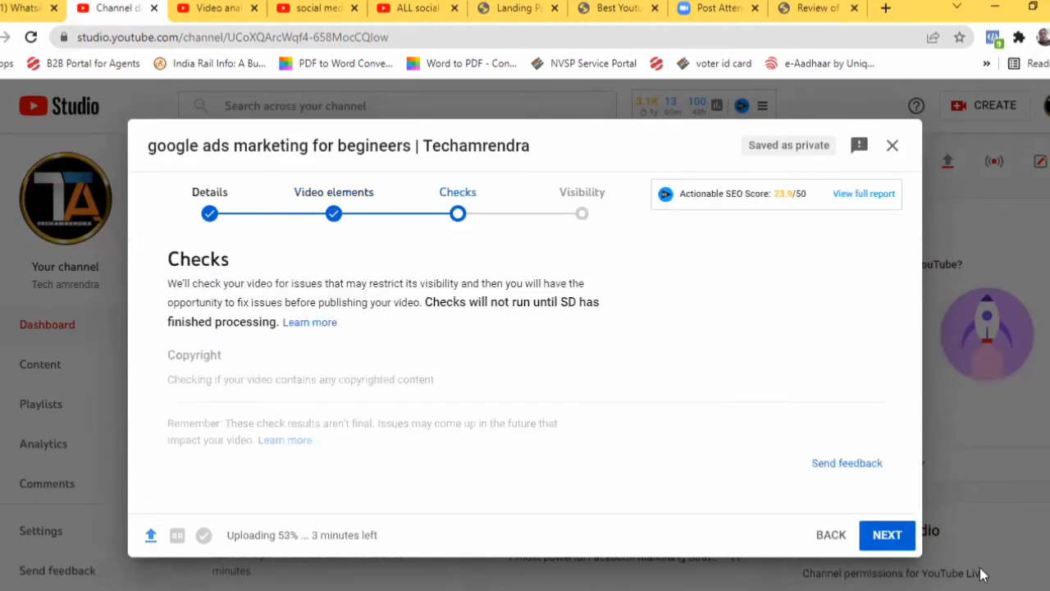
left_click(888, 534)
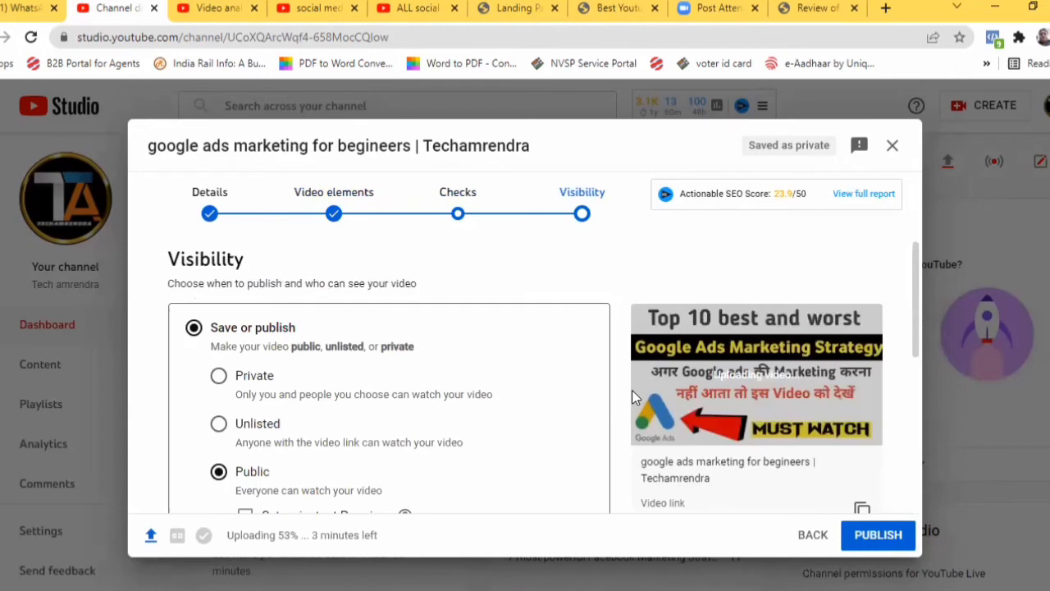
scroll(631, 389, "down", 2)
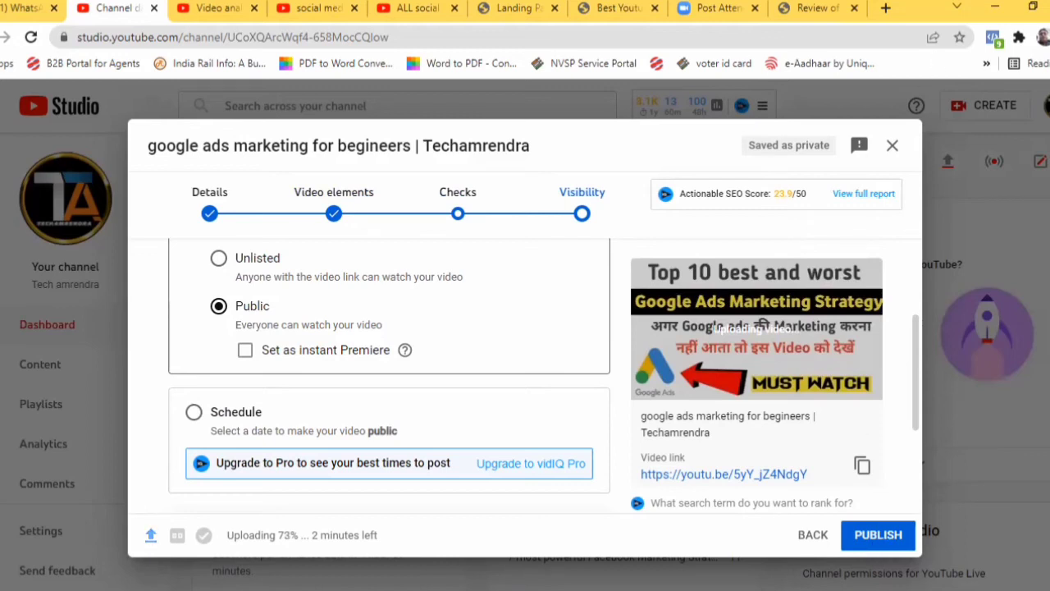
left_click(195, 411)
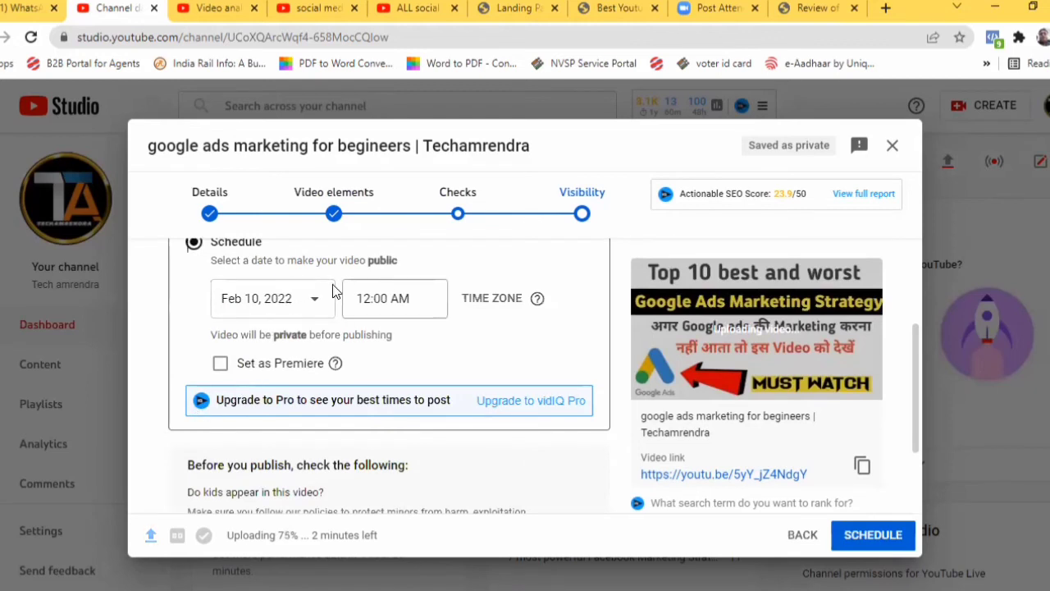
left_click(304, 301)
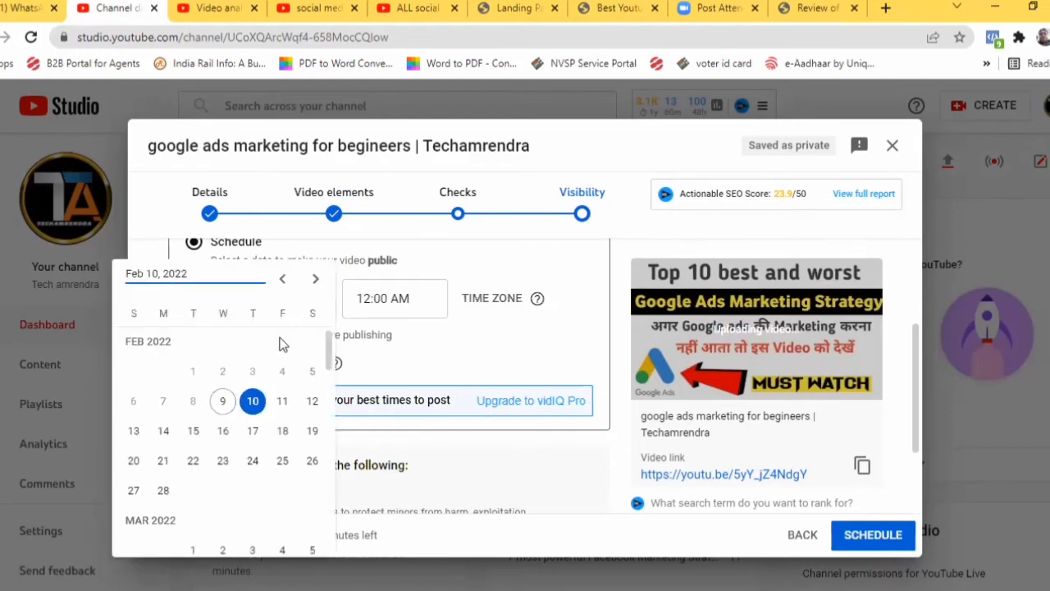
left_click(222, 400)
Step: Set the publishing time to 2:00 PM, make the video a Premiere and confirm the schedule
left_click(380, 303)
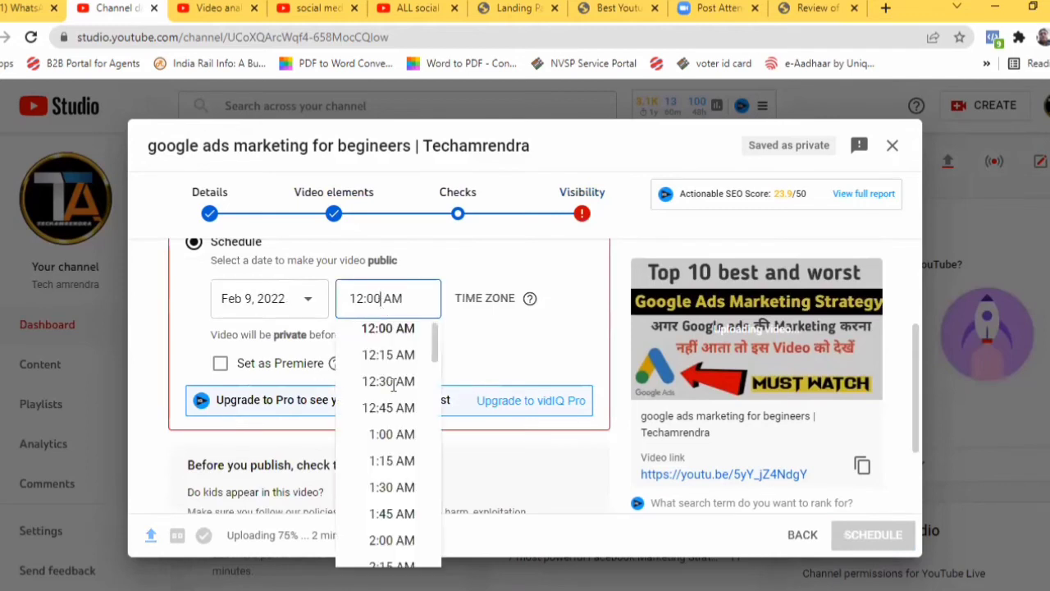
scroll(385, 381, "down", 2)
scroll(385, 389, "down", 1)
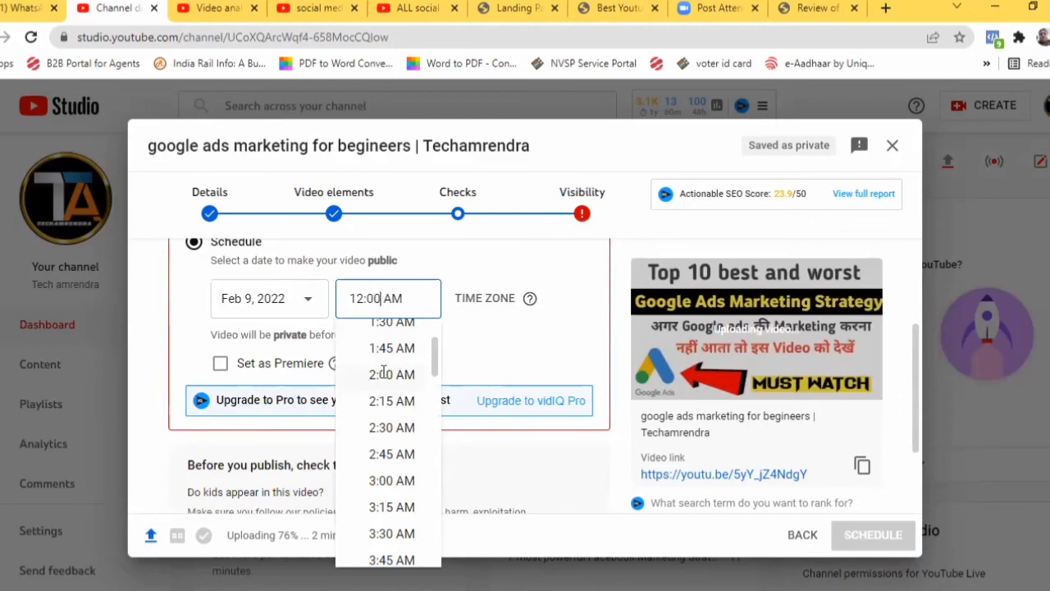
left_click(383, 374)
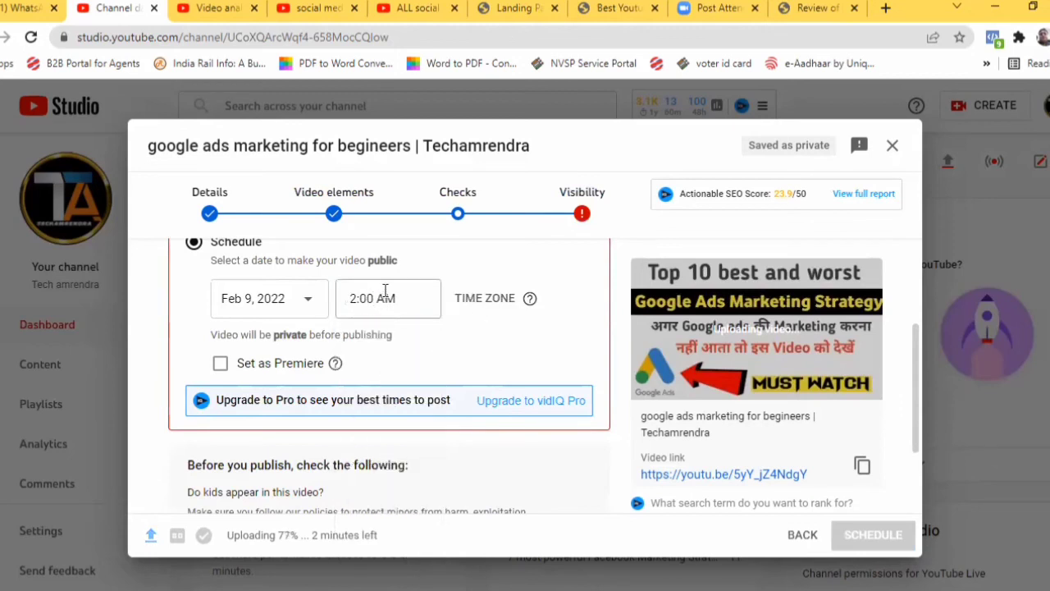
left_click(223, 365)
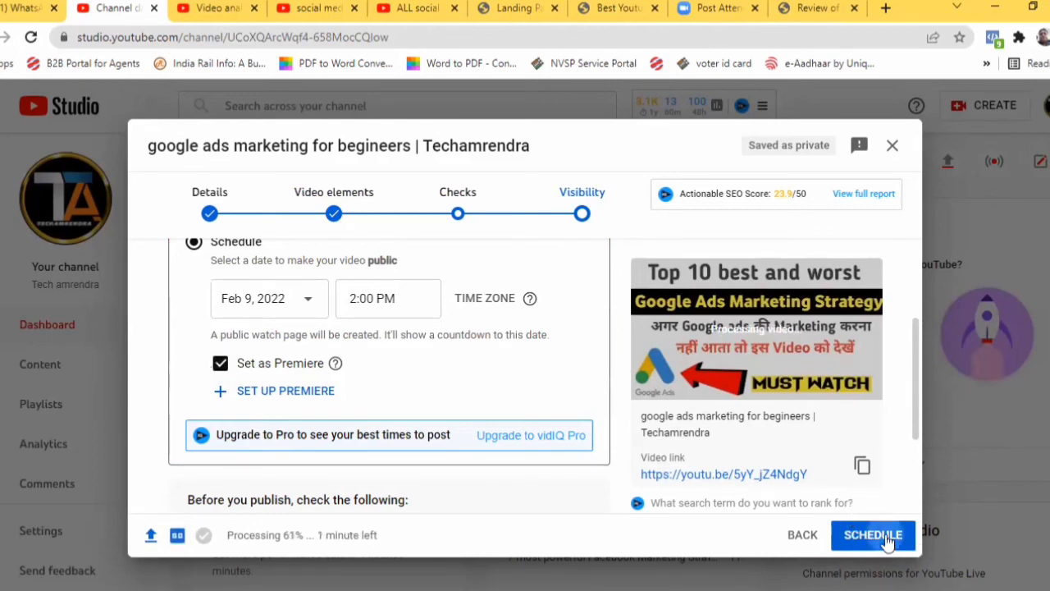
left_click(885, 535)
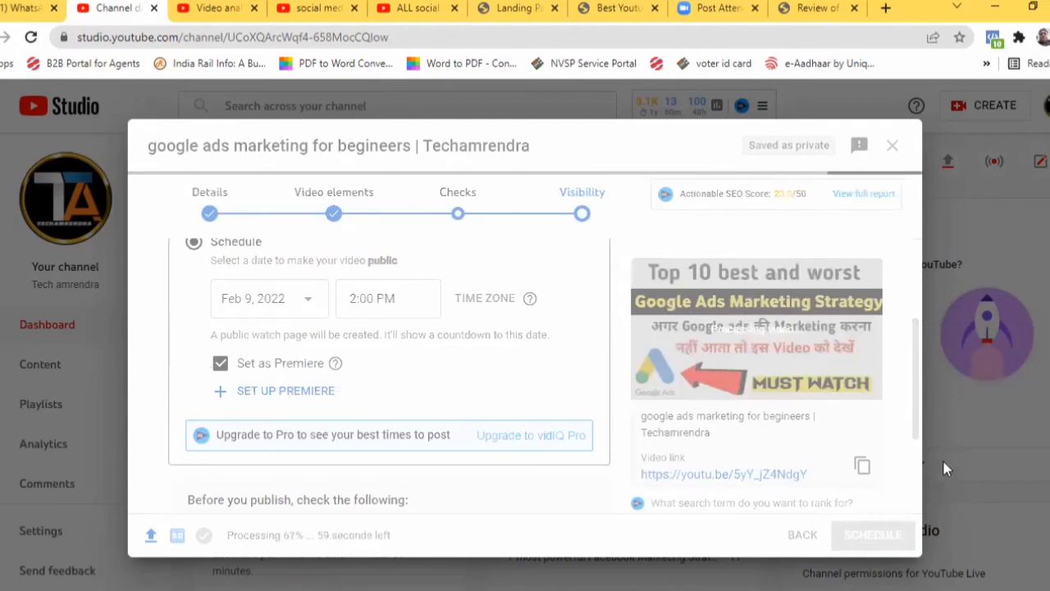